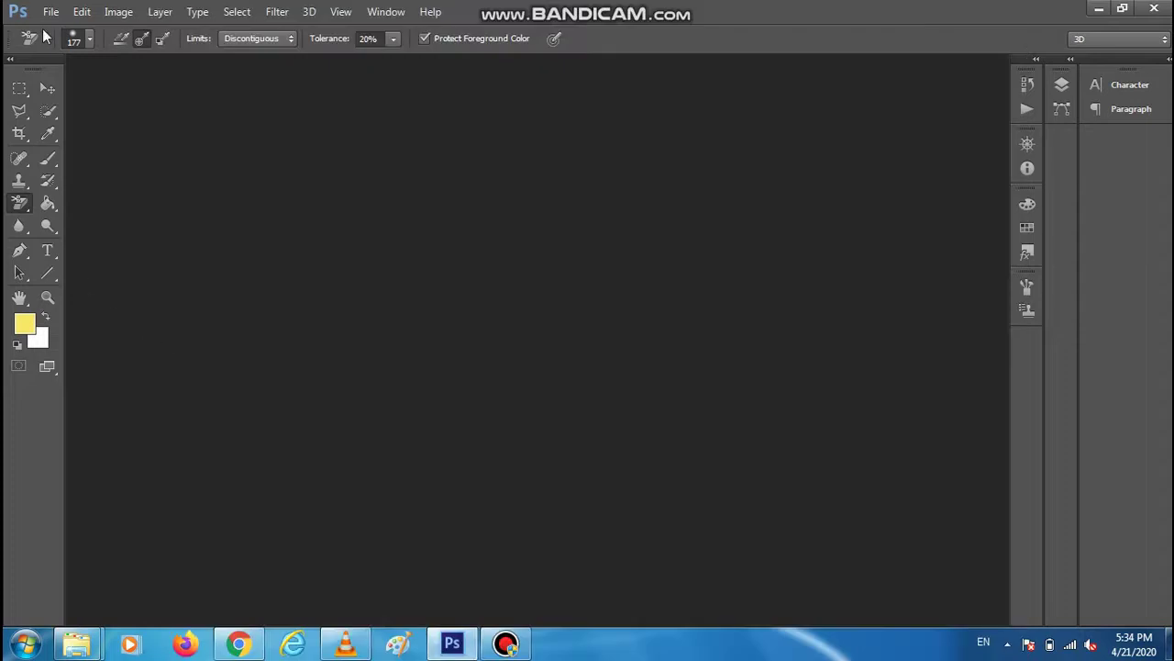
Open girl-hair-photo-1.jpg from the Desktop
left_click(51, 11)
left_click(59, 47)
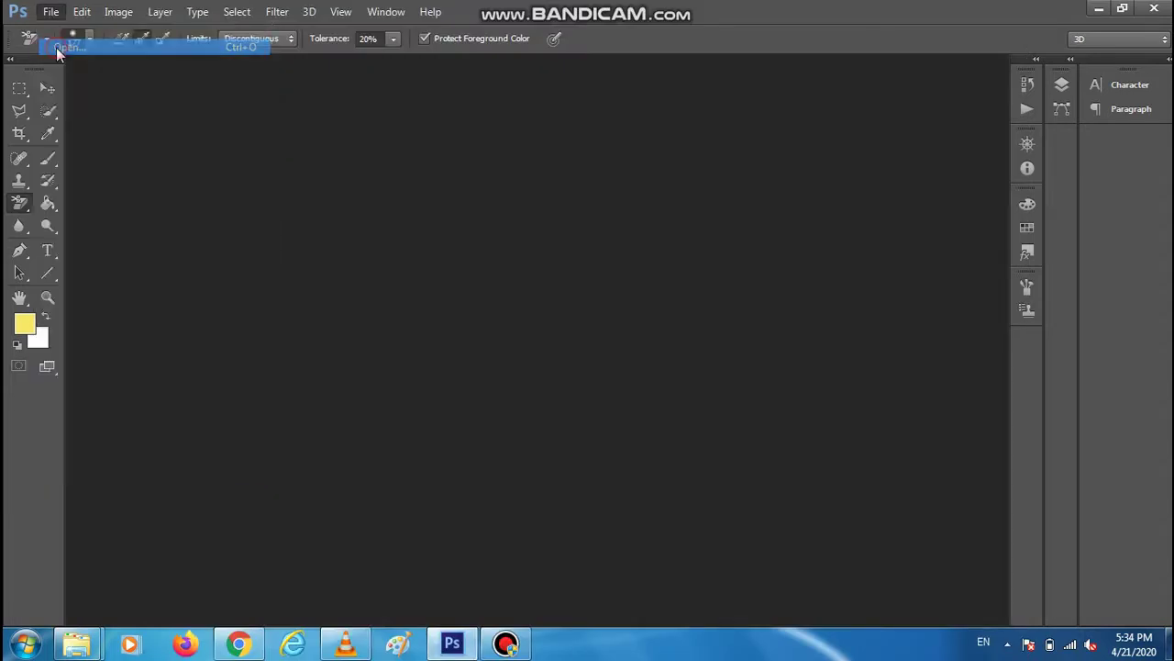
left_click(181, 317)
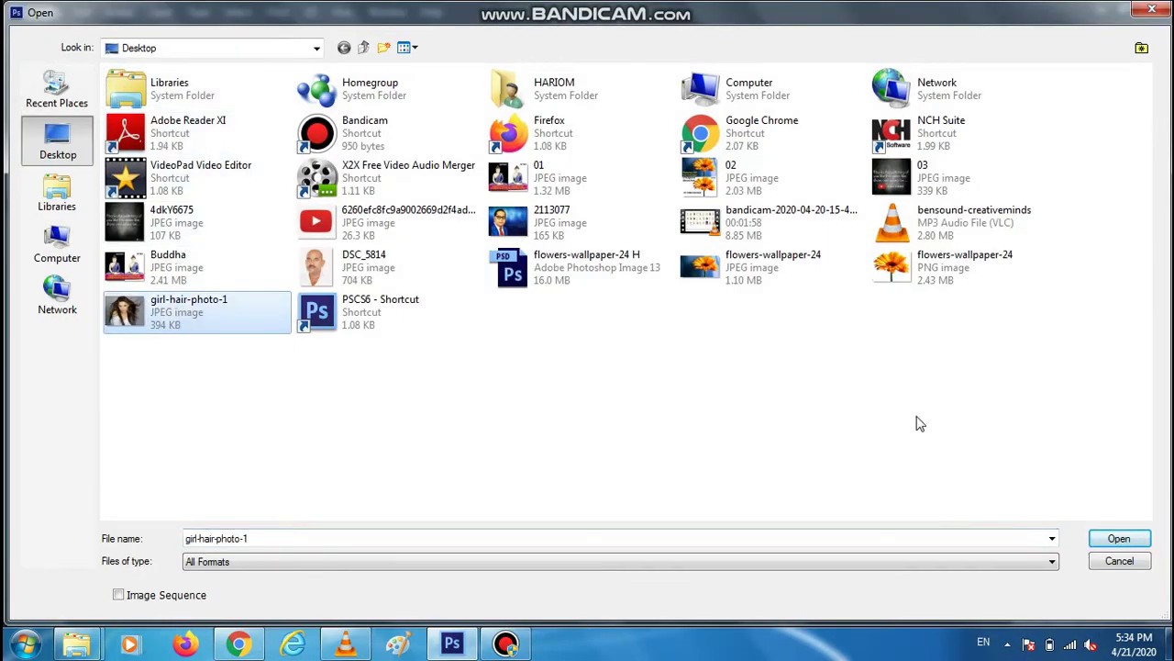
left_click(1119, 538)
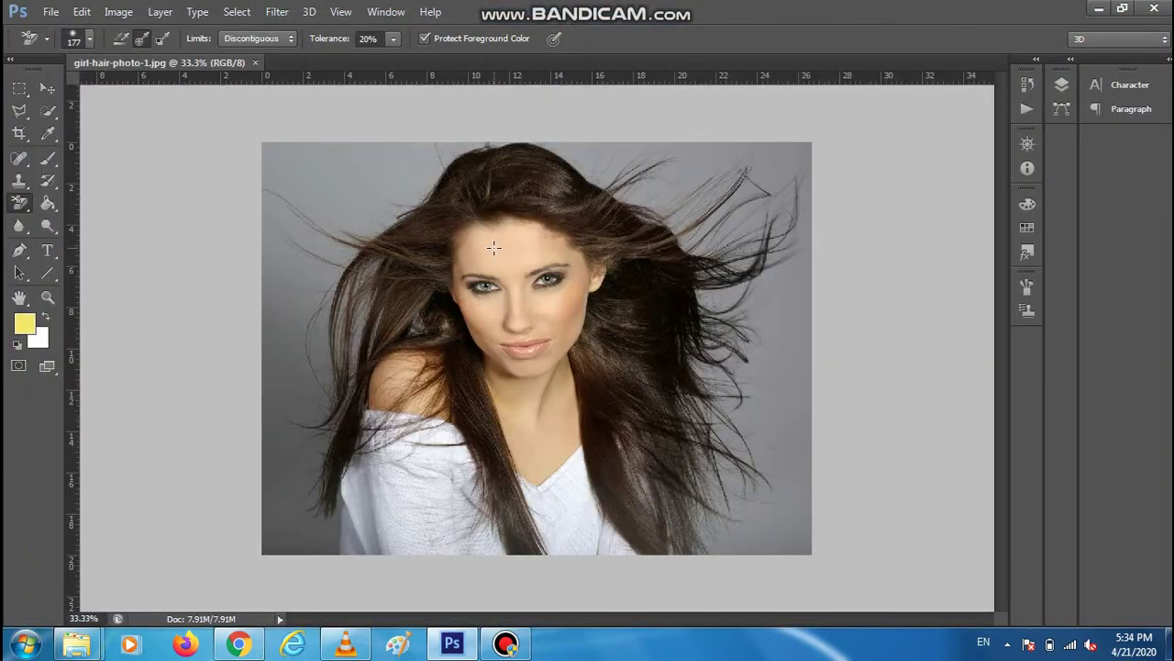
Convert the locked Background into a regular layer named 11
left_click(1067, 83)
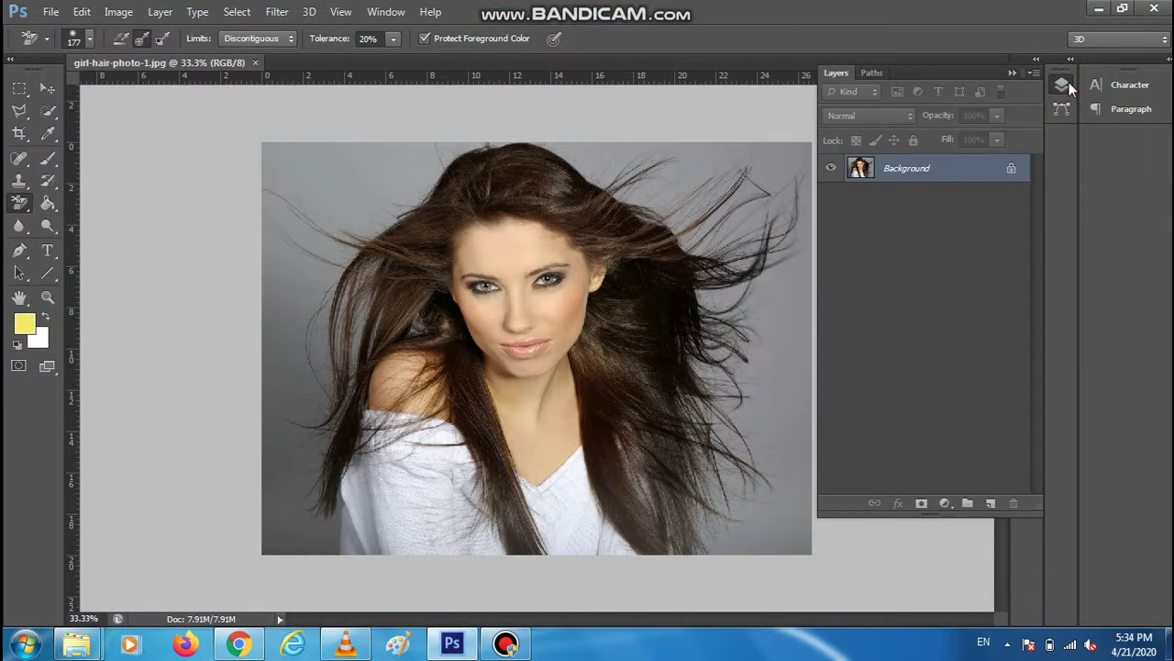
double_click(920, 170)
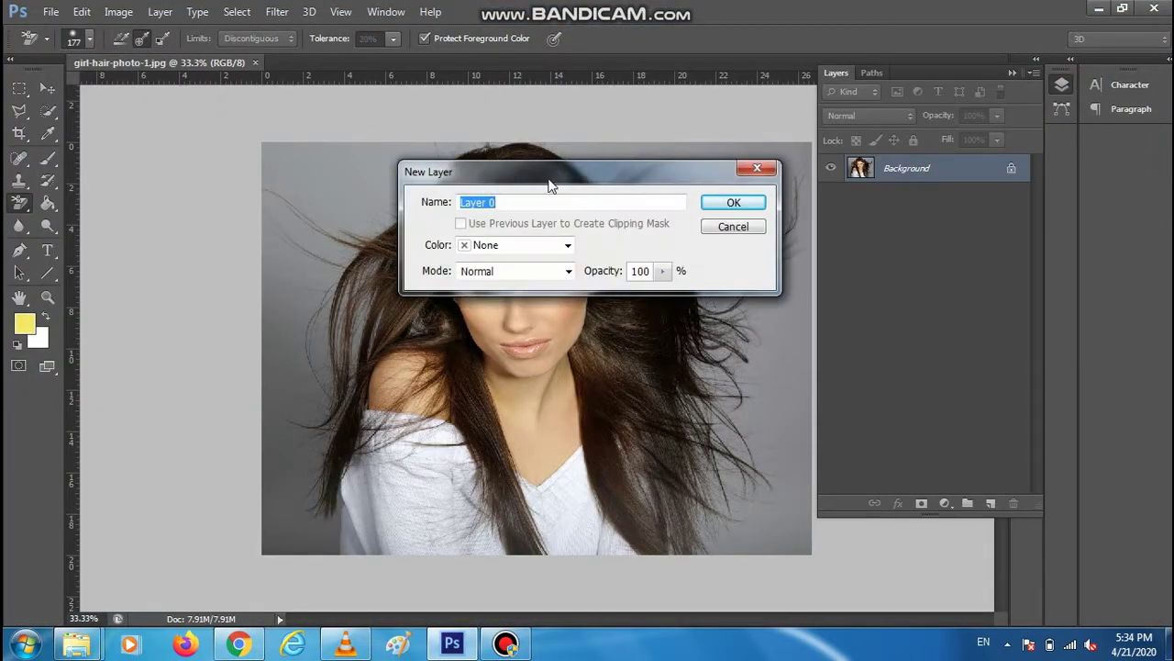
type("11")
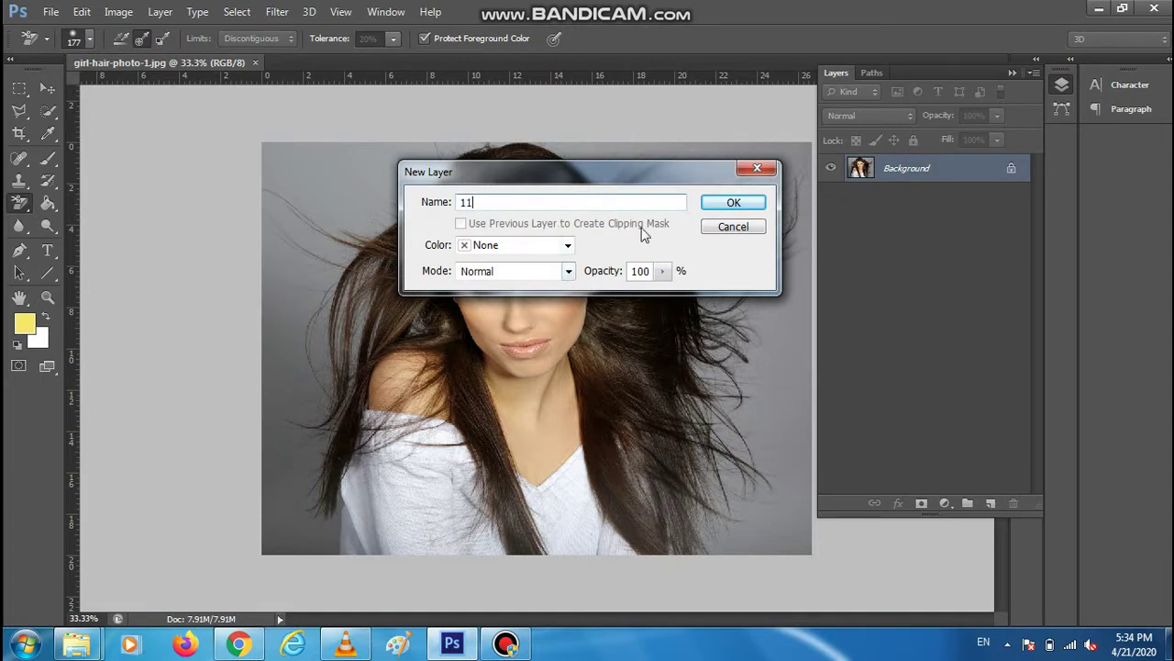
left_click(734, 203)
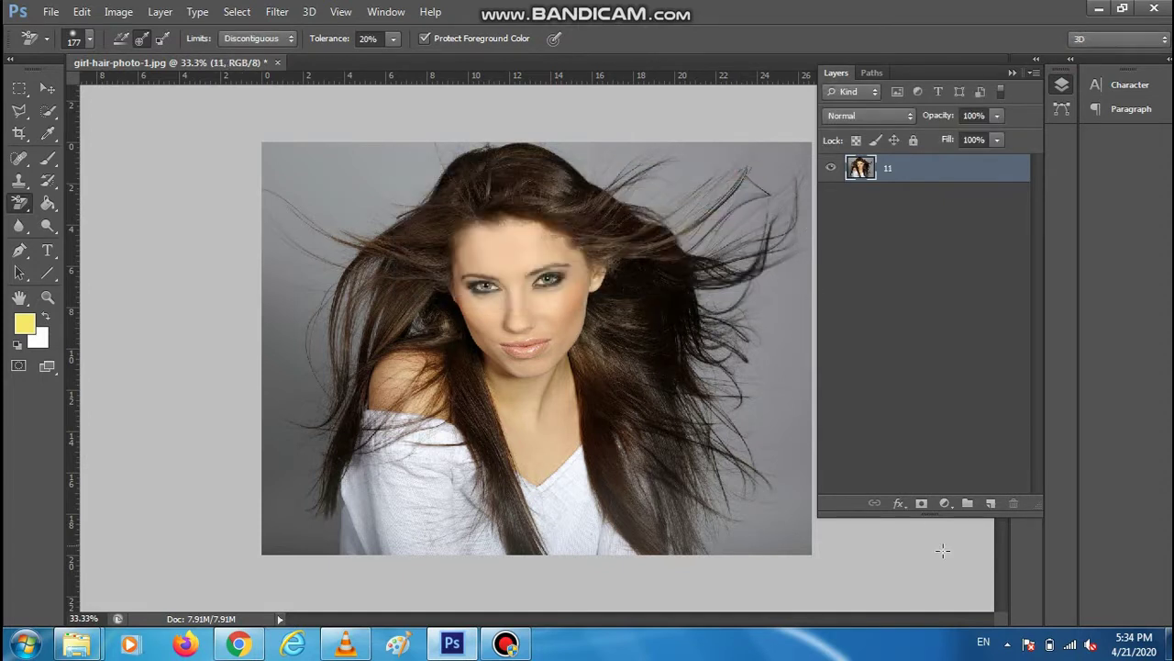
Add a new Layer 1 filled with yellow and place it beneath layer 11
left_click(990, 503)
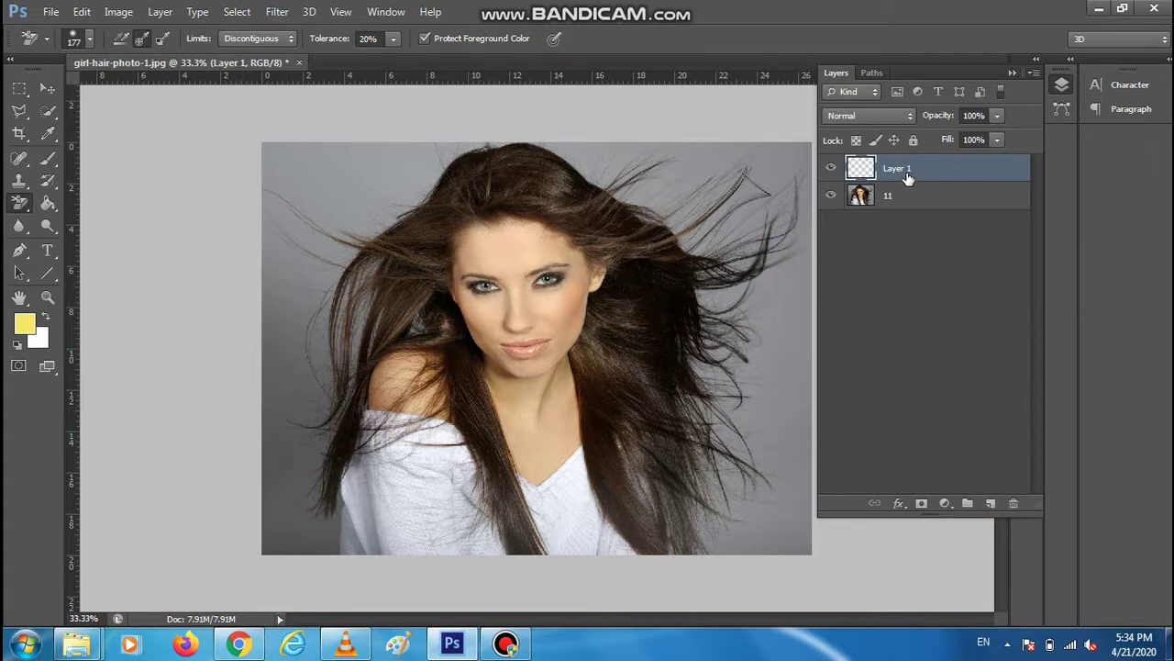
left_click(48, 206)
left_click(325, 189)
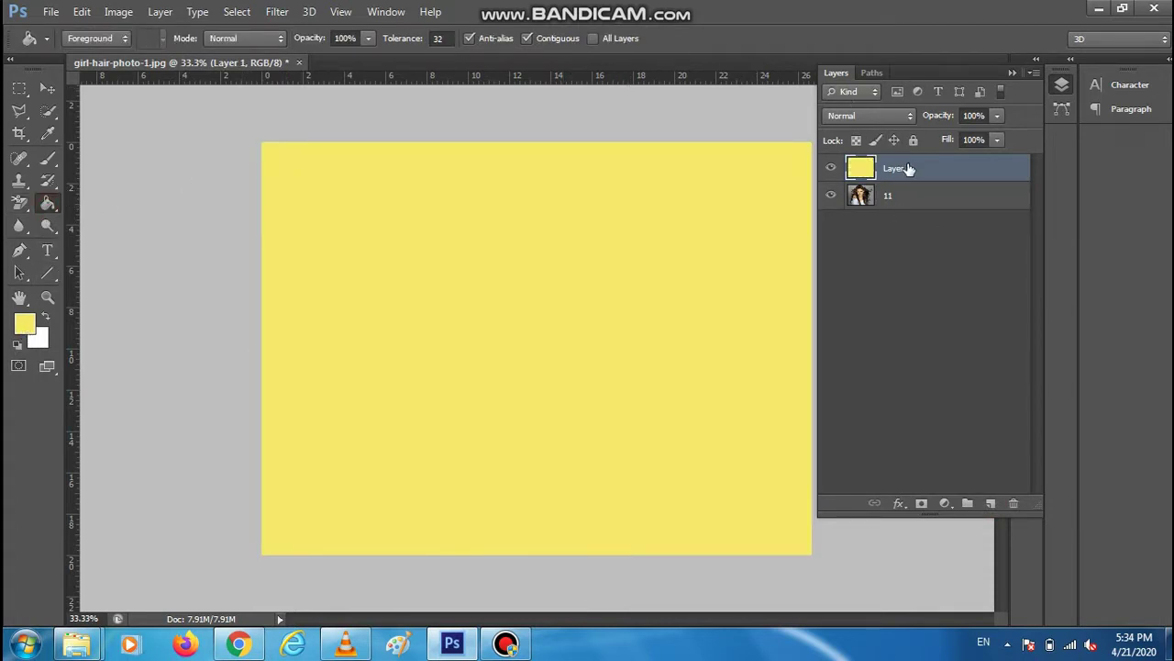
left_click_drag(909, 169, 905, 221)
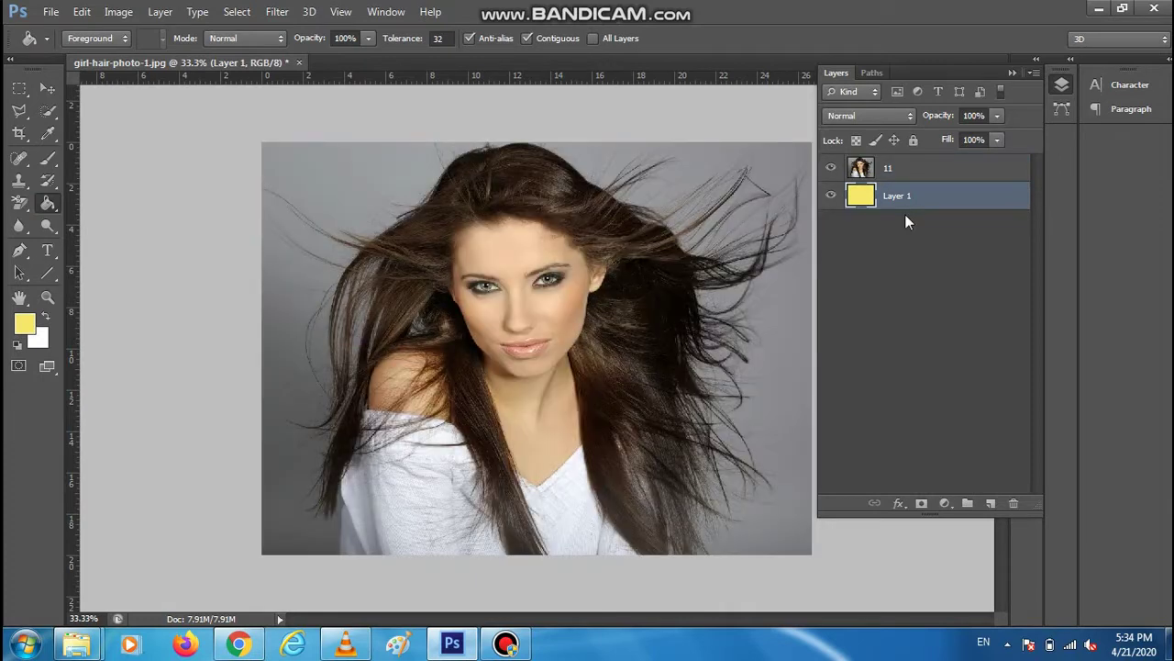
left_click(19, 202)
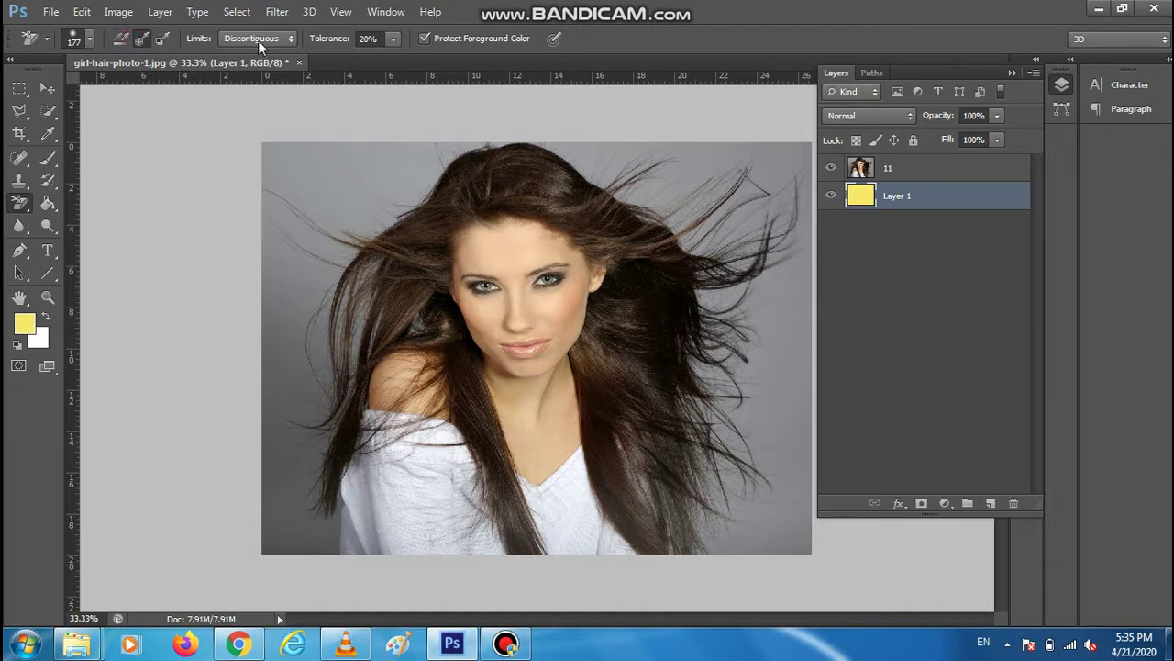
Set the Background Eraser to Contiguous limits with 23% tolerance
left_click(286, 41)
left_click(260, 72)
left_click(394, 40)
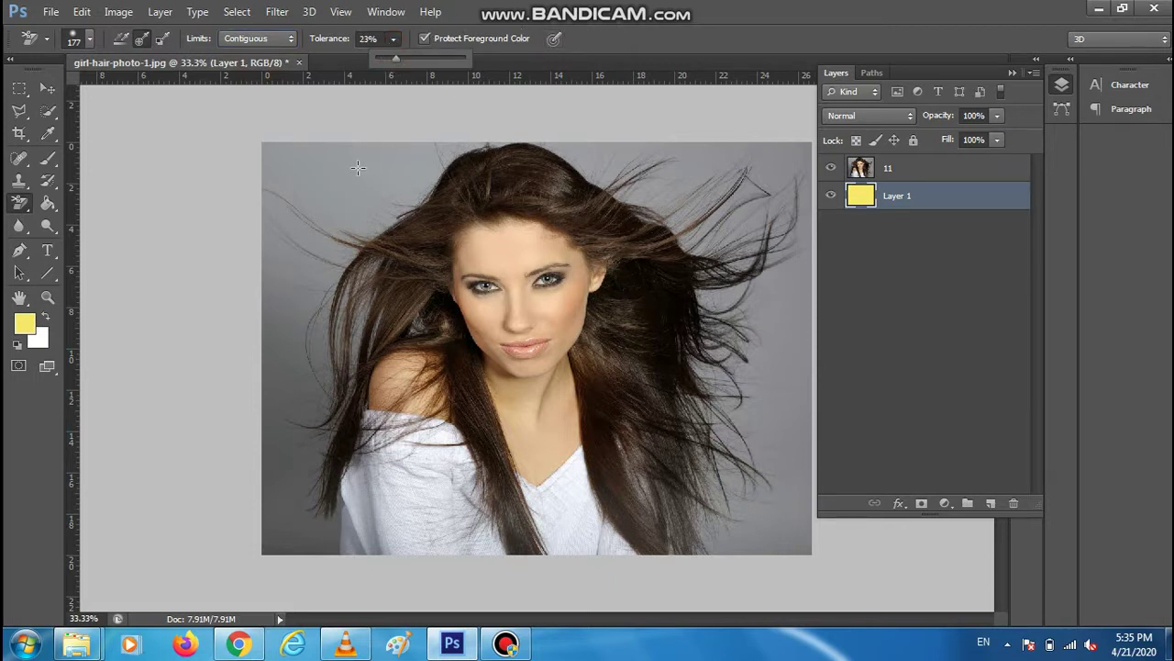
Set the eraser brush to 381 px size and 24% hardness, keeping Pen Pressure tolerance control
right_click(308, 175)
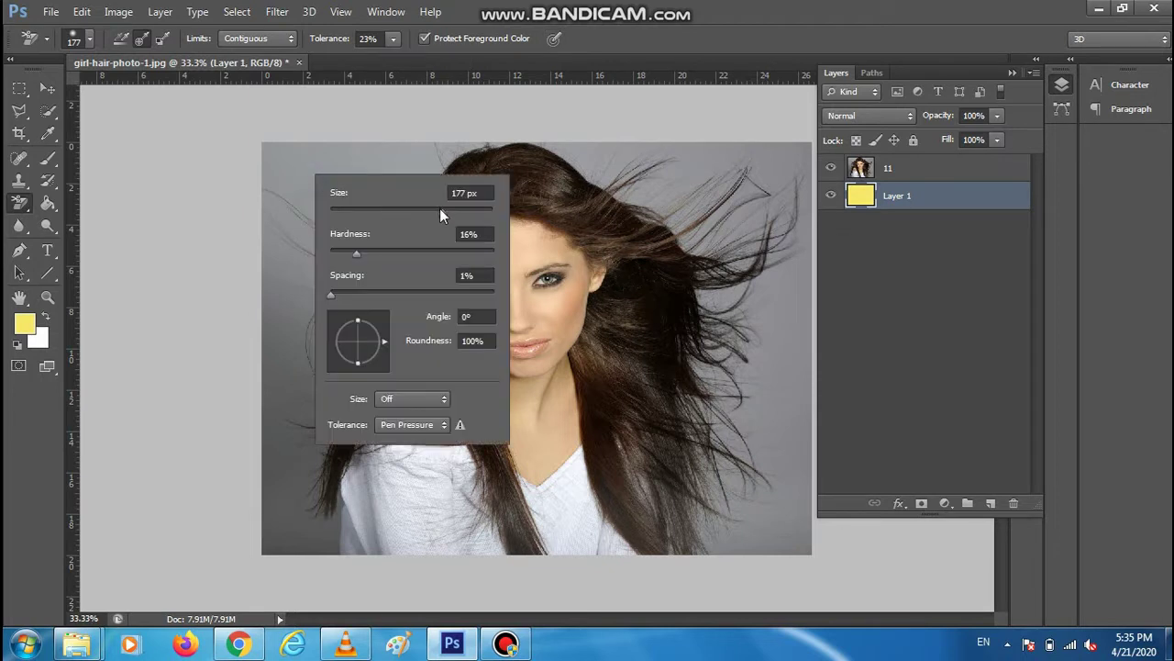
left_click_drag(440, 210, 451, 210)
left_click_drag(356, 254, 365, 253)
left_click(431, 427)
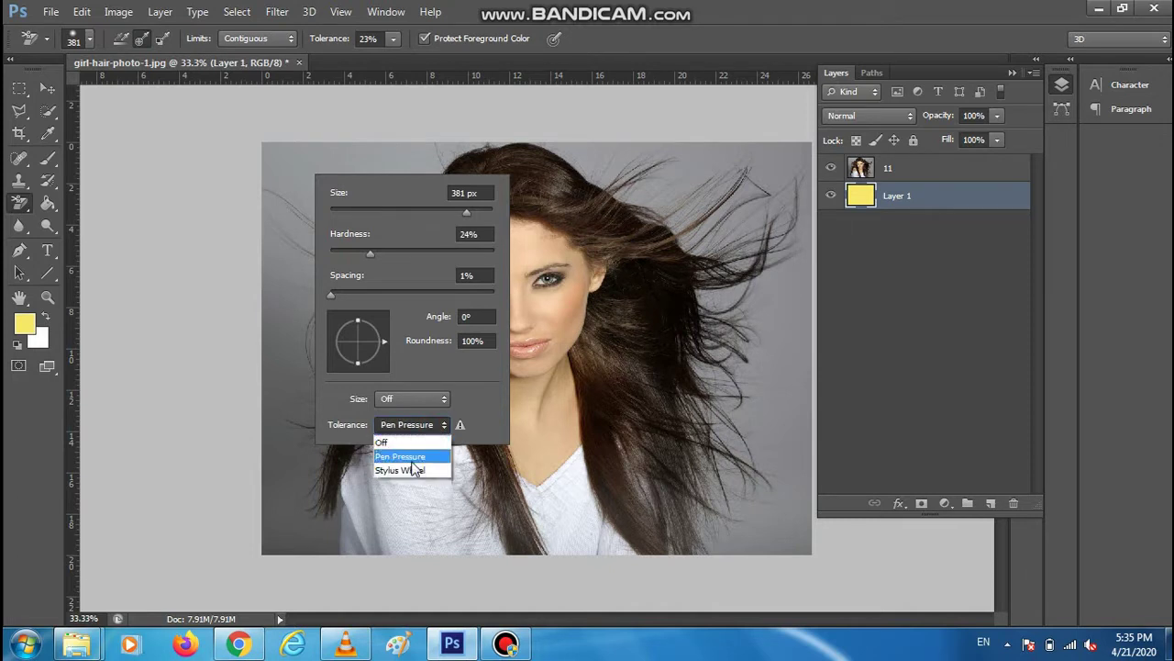
left_click(403, 456)
left_click(294, 163)
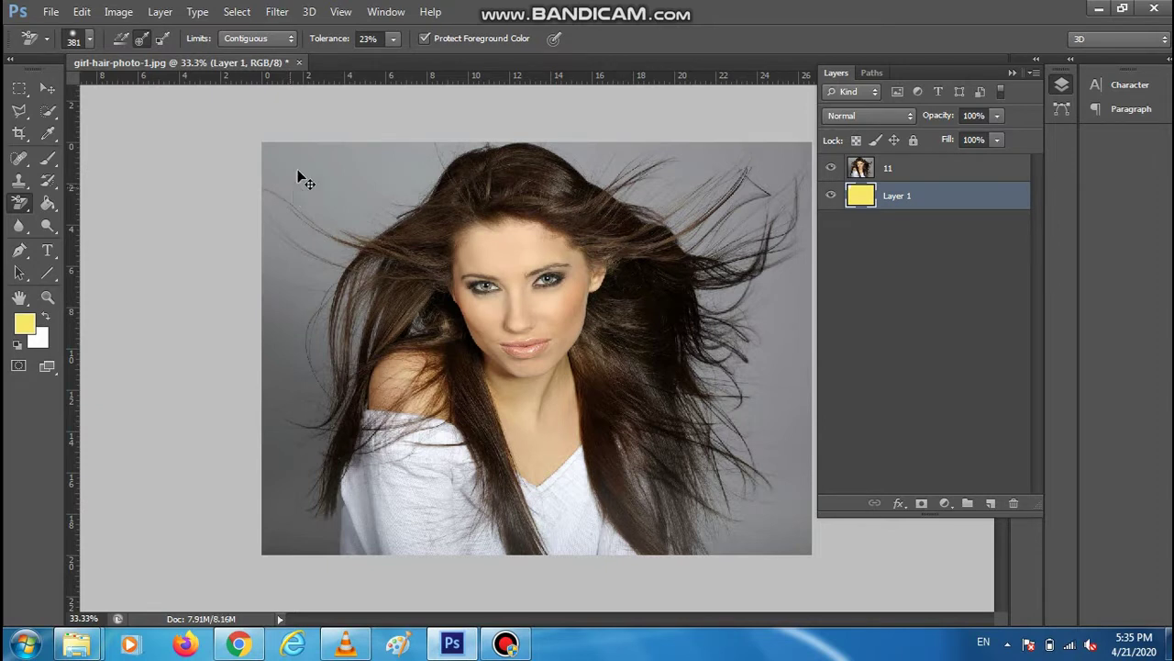
On layer 11, erase the grey backdrop left of the hair and between the left strands
left_click(936, 172)
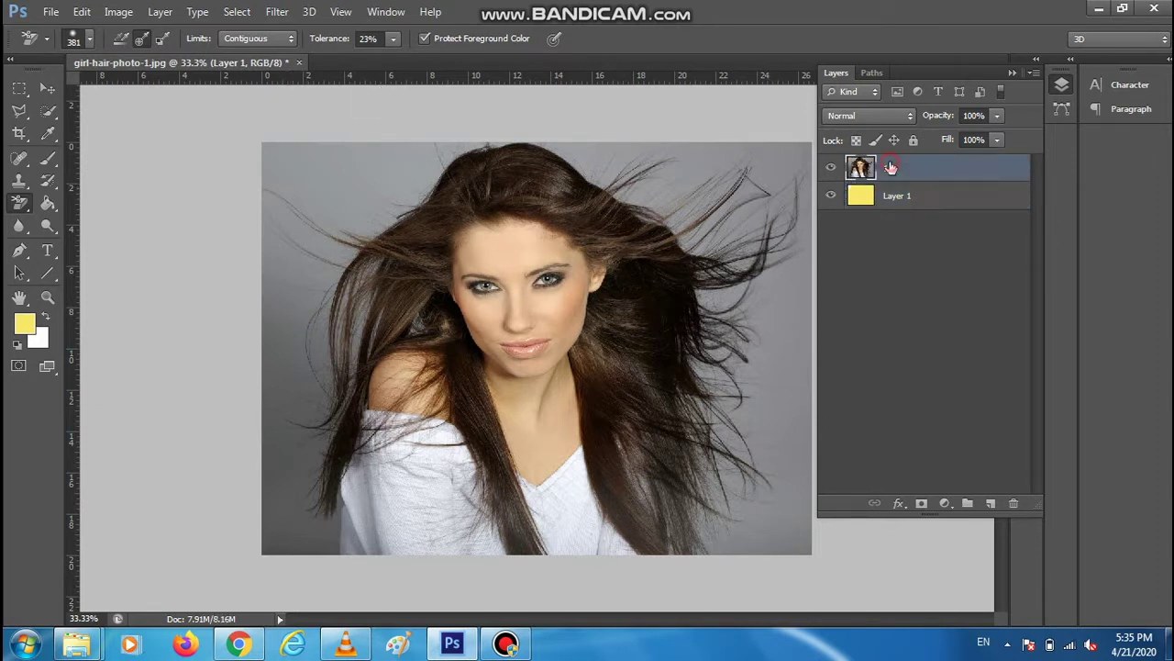
left_click(386, 179)
left_click(423, 165)
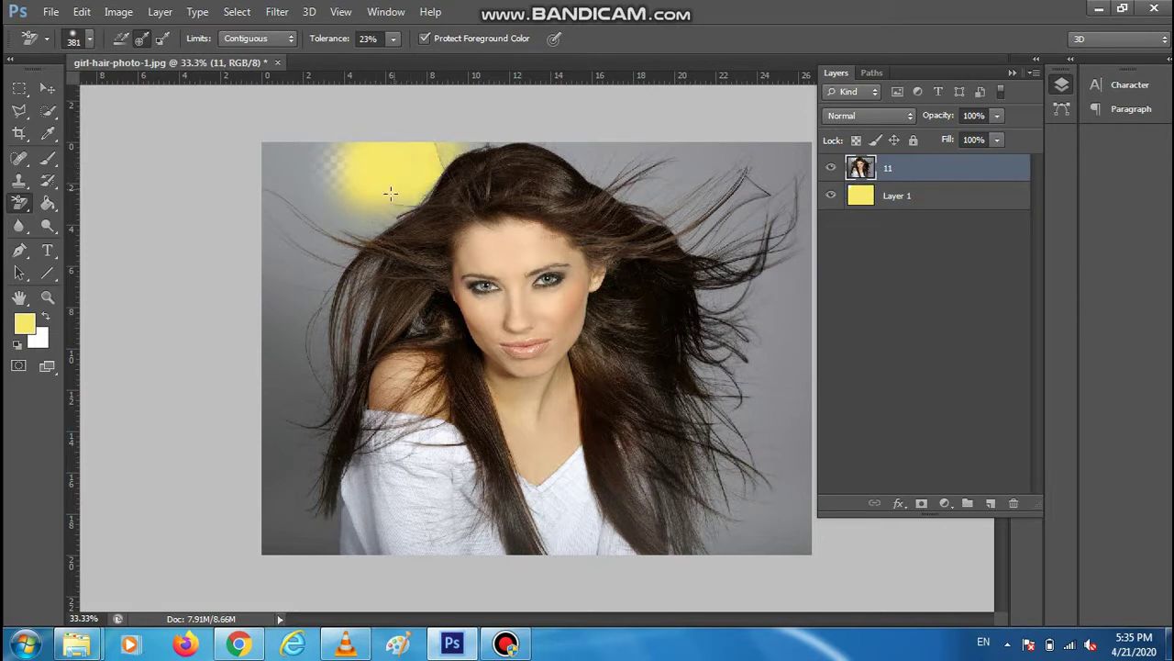
left_click(367, 213)
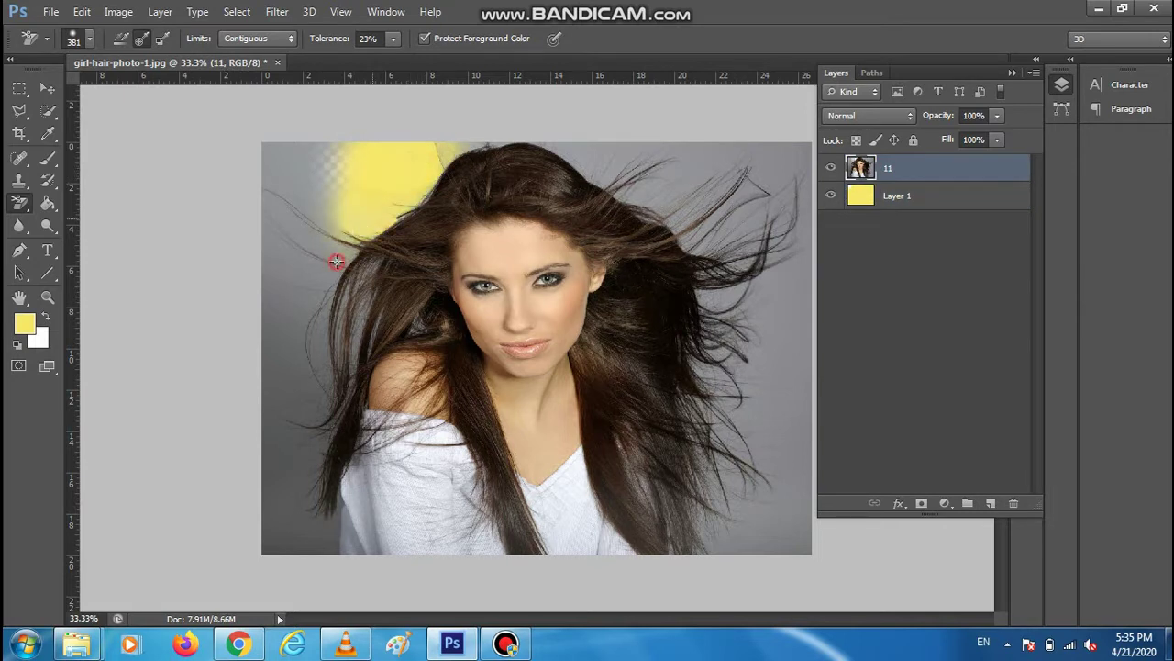
mouse_move(337, 261)
left_mouse_down()
mouse_move(304, 291)
mouse_move(292, 360)
left_mouse_up()
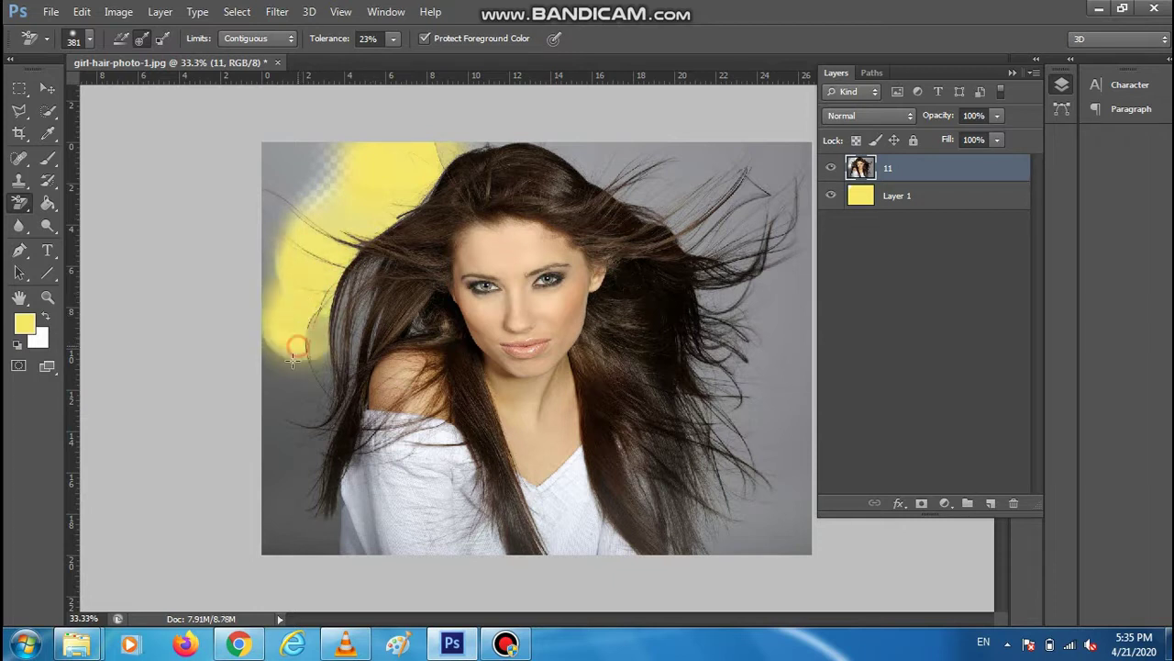
left_click(293, 380)
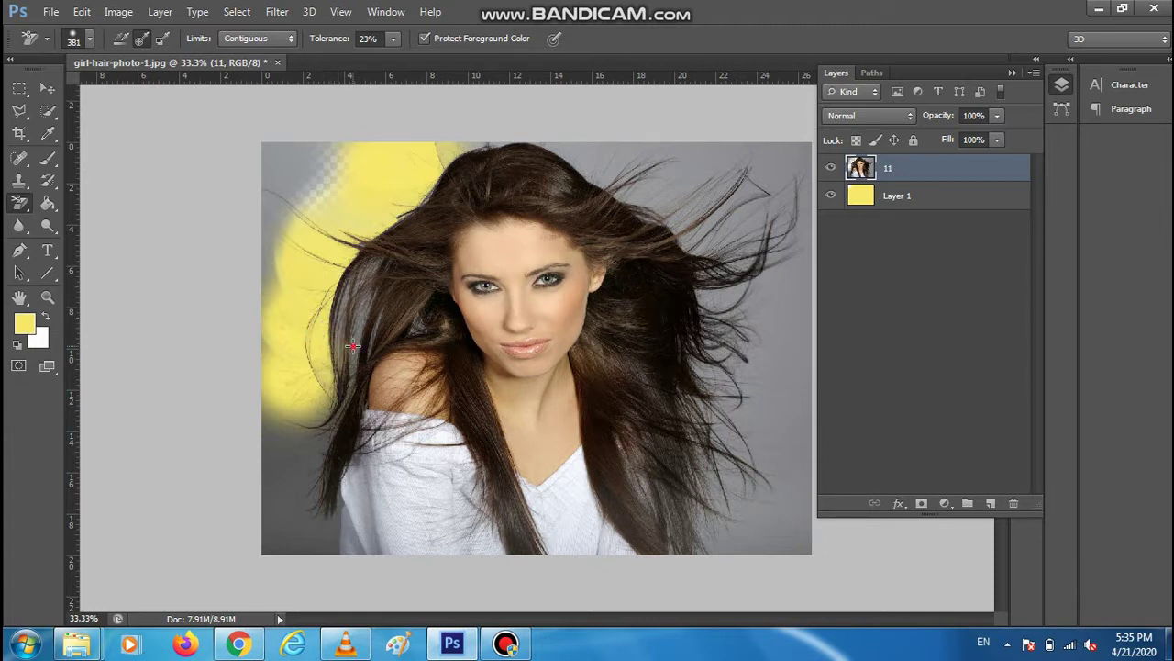
mouse_move(354, 346)
left_mouse_down()
mouse_move(358, 313)
mouse_move(340, 297)
mouse_move(371, 267)
left_mouse_up()
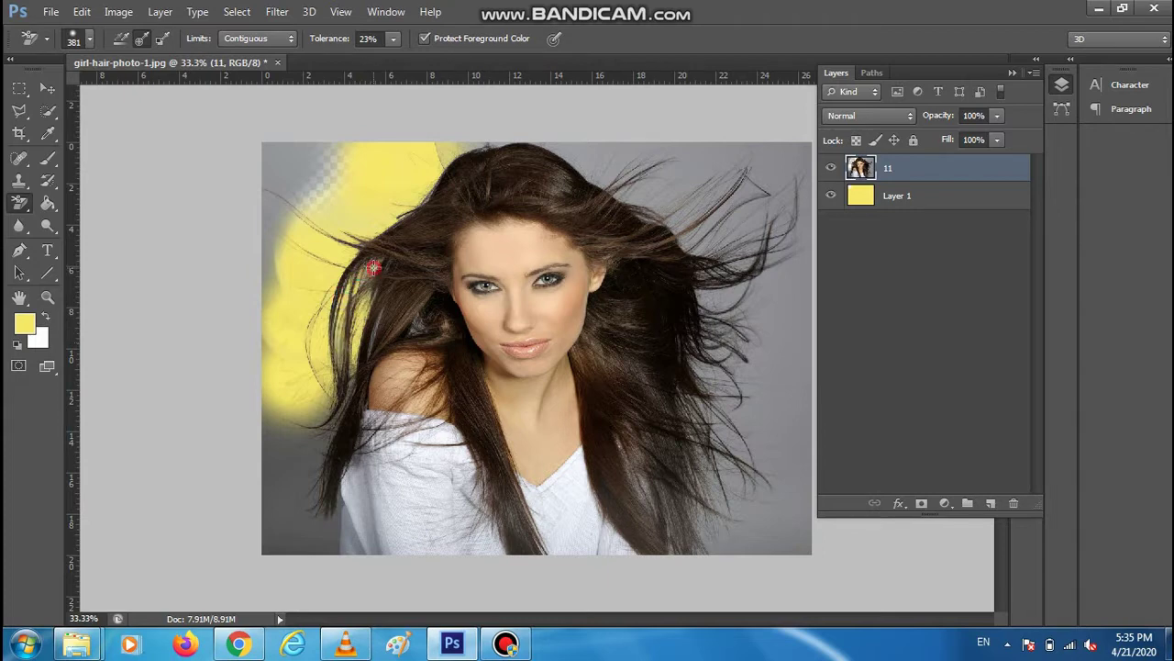
Zoomed in, erase the grey gaps between the left-side hair strands, undoing one stroke
key("ctrl+z")
key("ctrl+z")
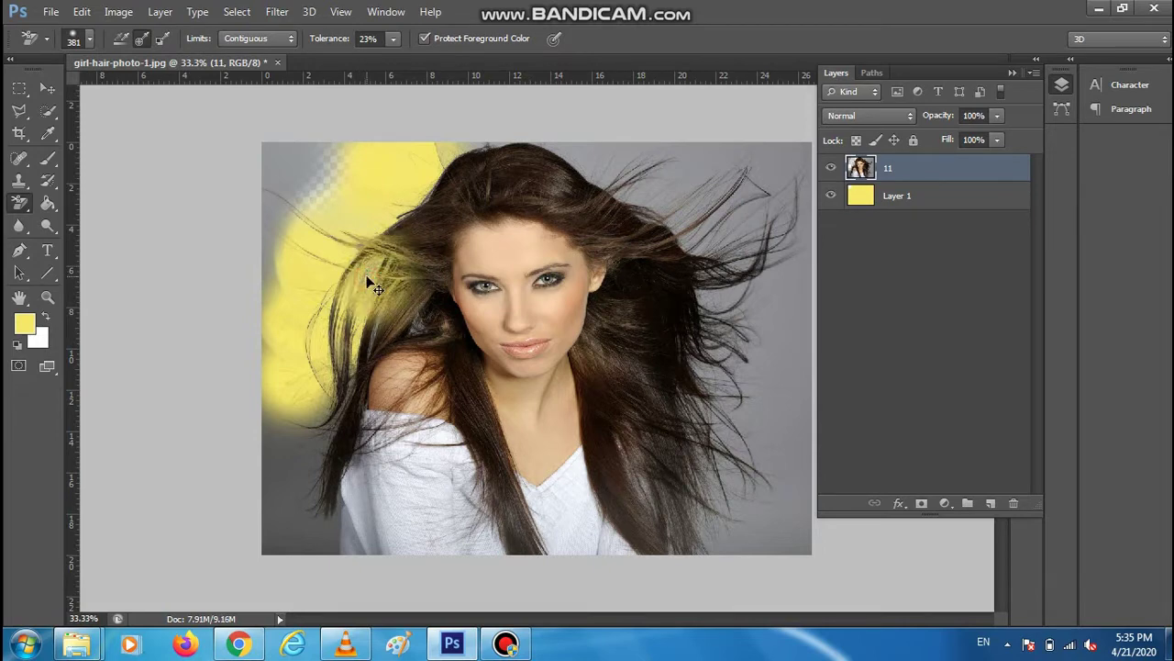
key("ctrl+z")
key("ctrl+plus")
key("ctrl+plus")
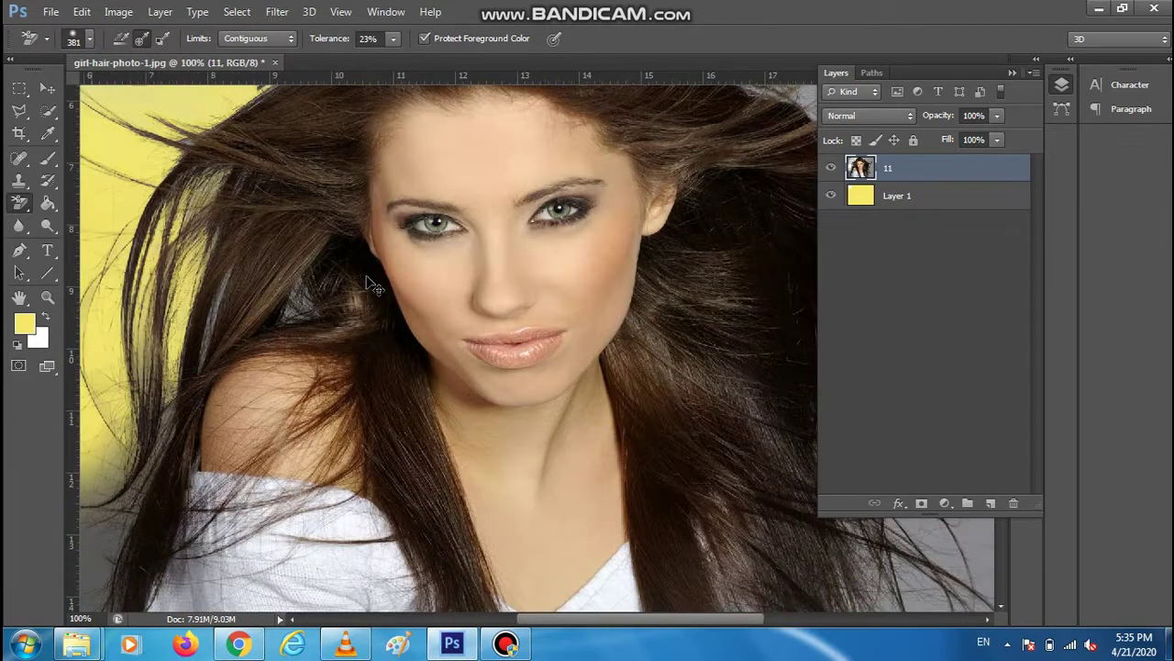
key("ctrl+plus")
key("ctrl+plus")
left_click_drag(638, 619, 541, 619)
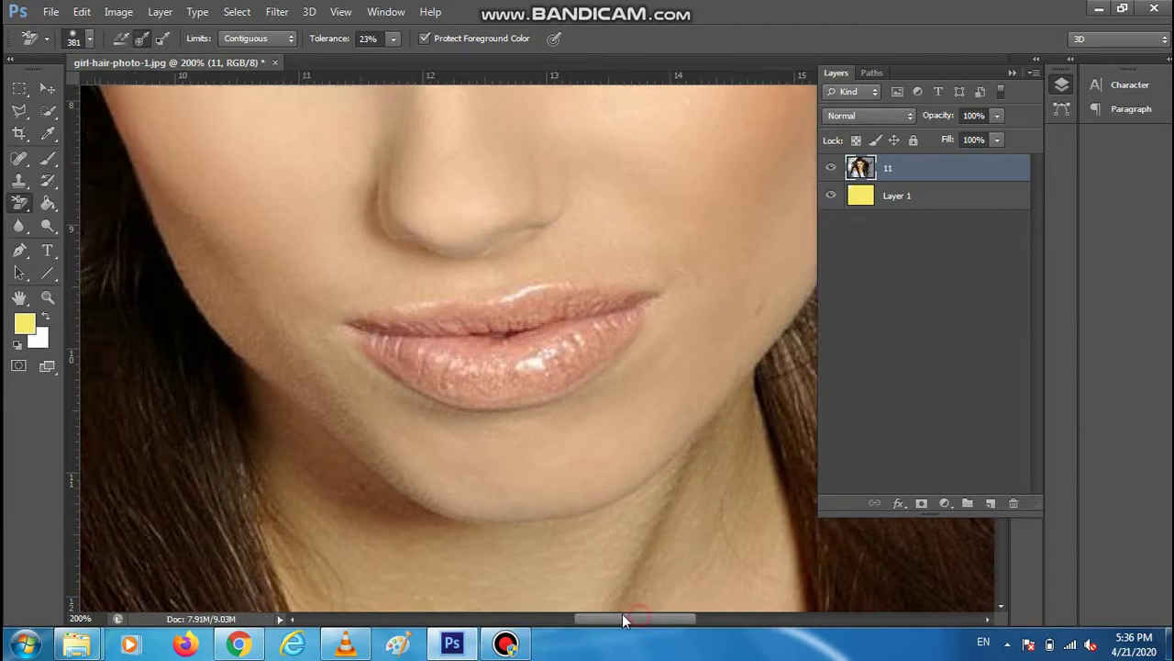
scroll(417, 391, "up", 3)
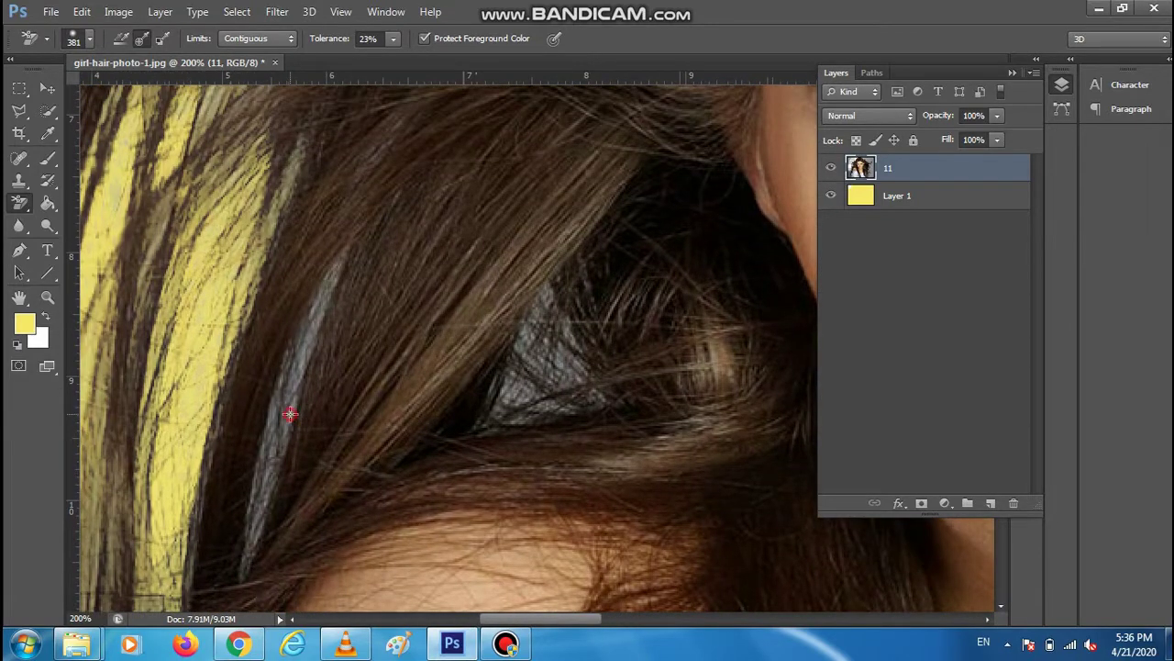
left_click_drag(290, 414, 255, 534)
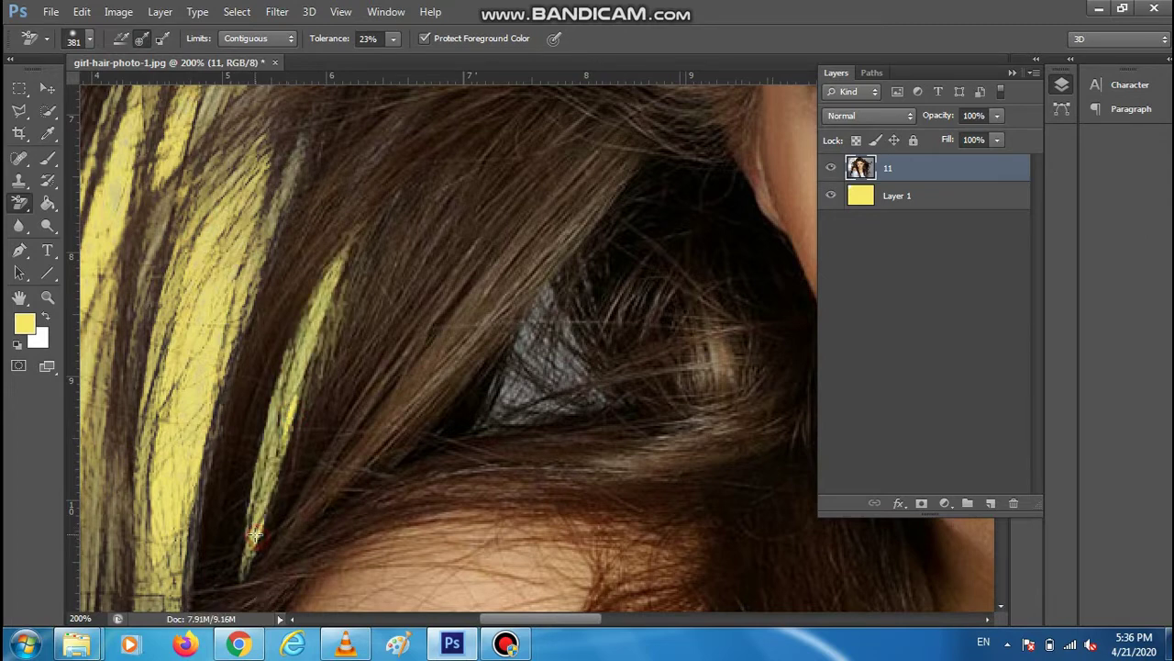
left_click(559, 343)
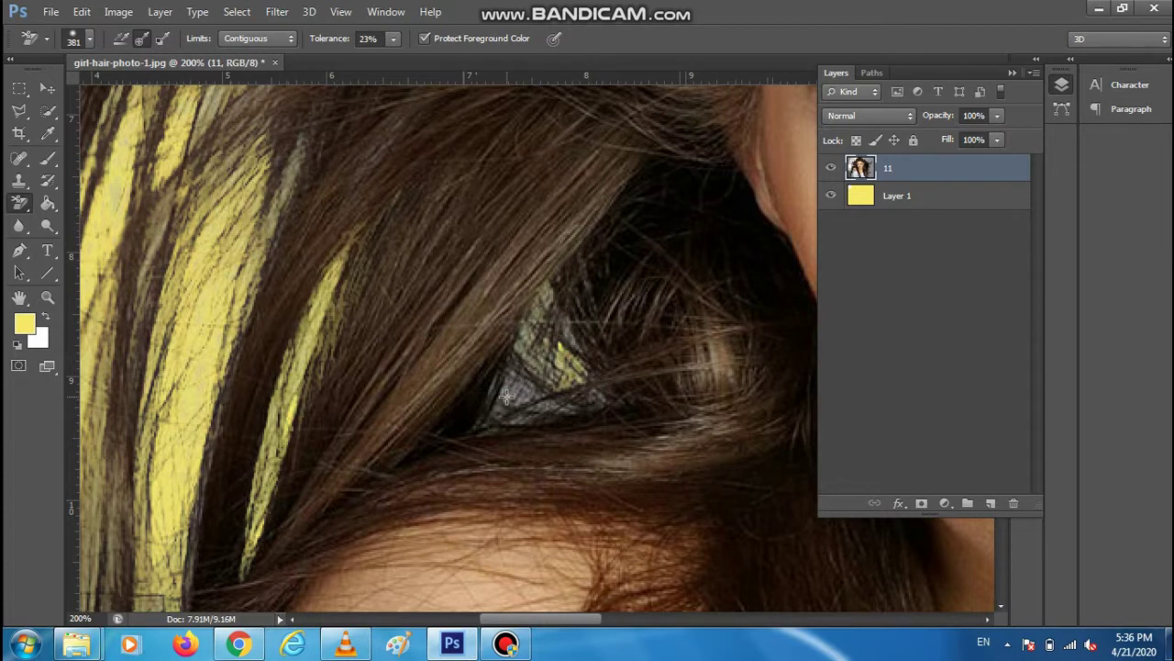
left_click_drag(506, 396, 553, 406)
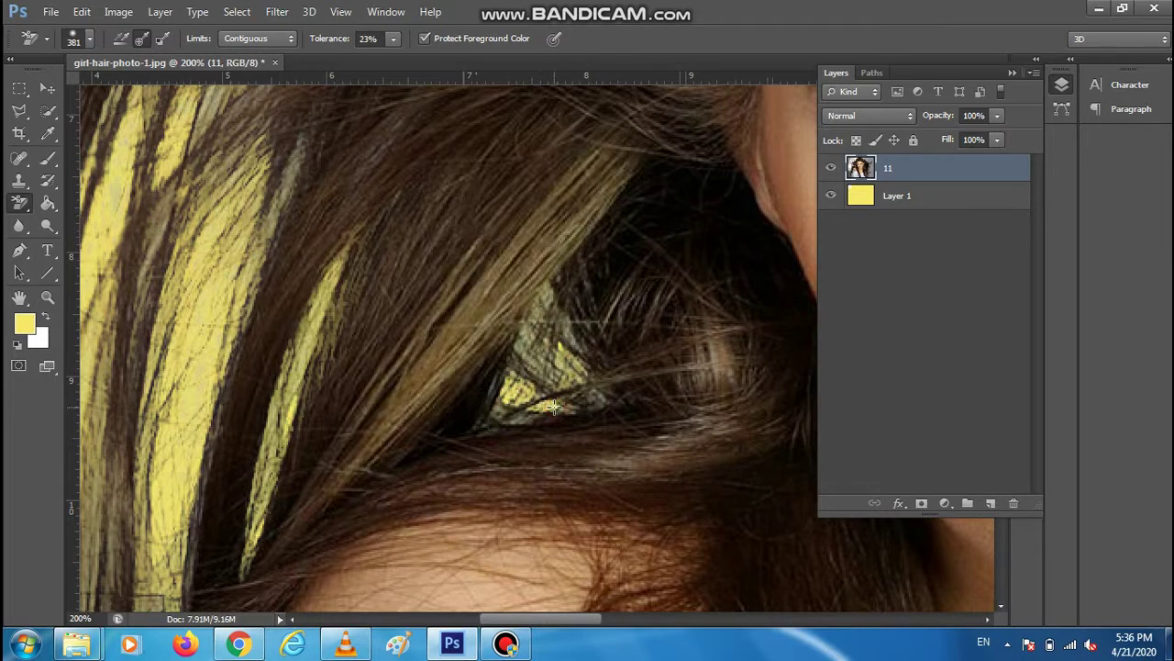
key("ctrl+z")
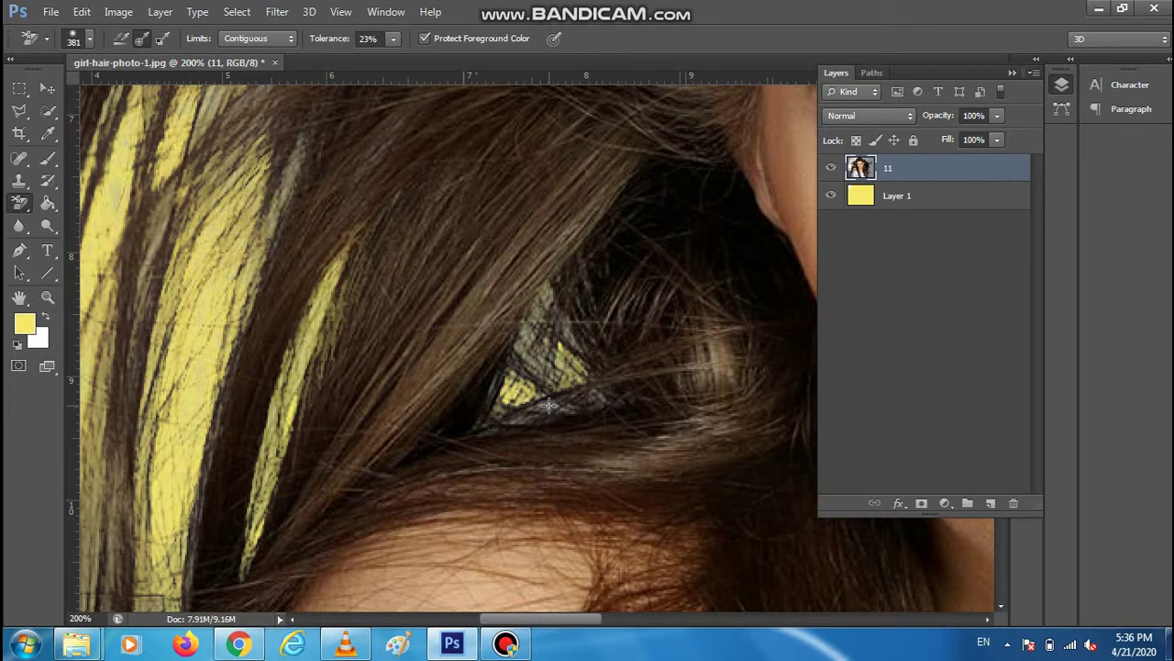
key("ctrl+0")
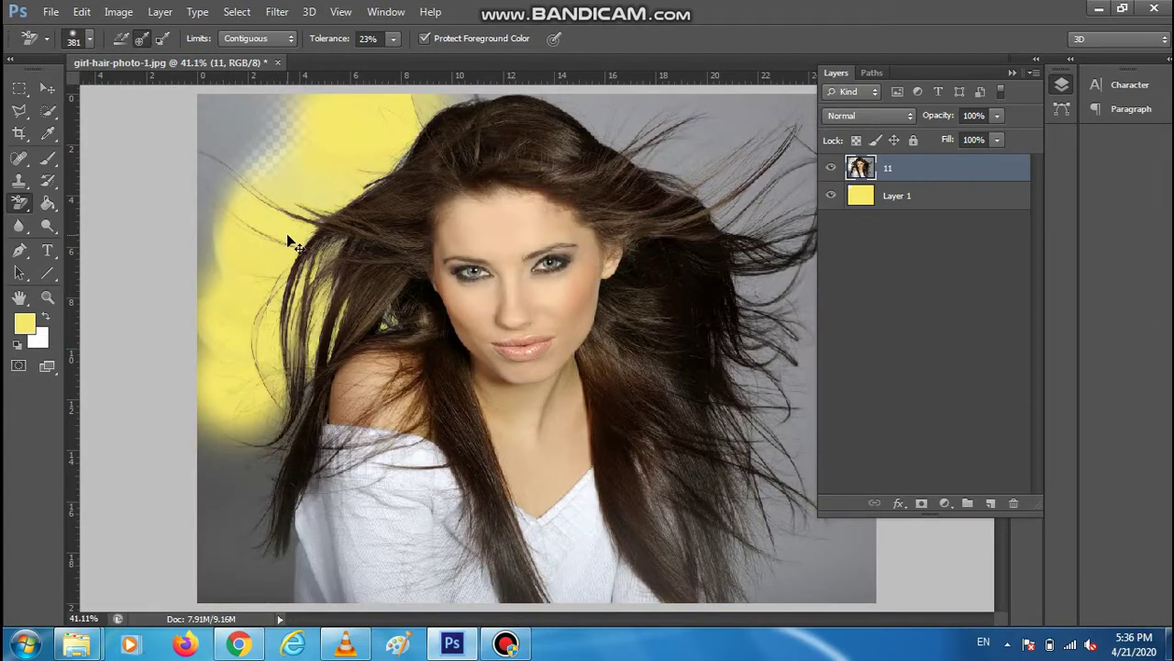
Erase the grey along the left hair edge, undoing one misplaced stroke
scroll(287, 240, "up", 1)
scroll(287, 241, "up", 1)
scroll(144, 189, "up", 1)
scroll(251, 338, "up", 1)
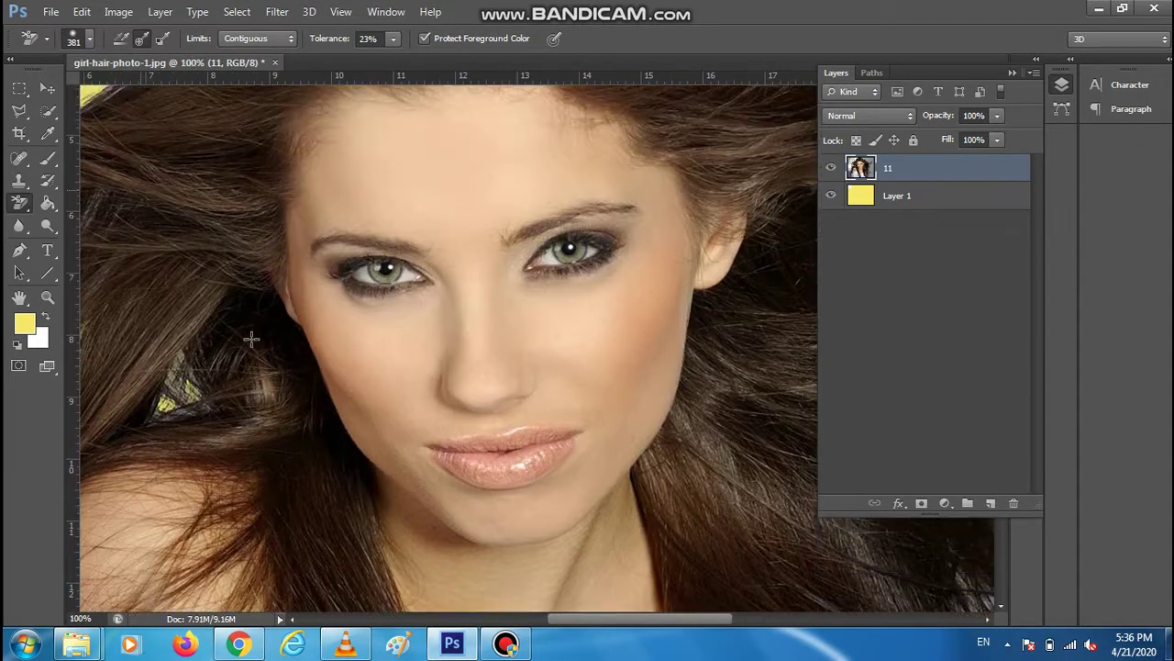
scroll(251, 339, "left", 4)
scroll(307, 207, "left", 1)
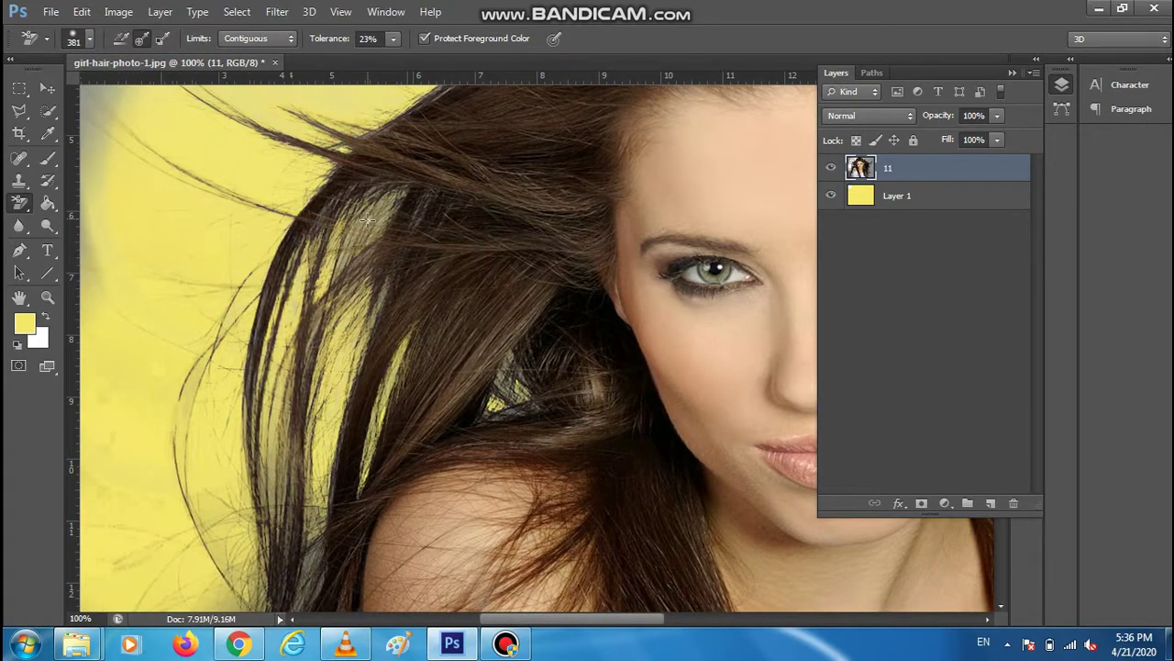
scroll(357, 261, "down", 2)
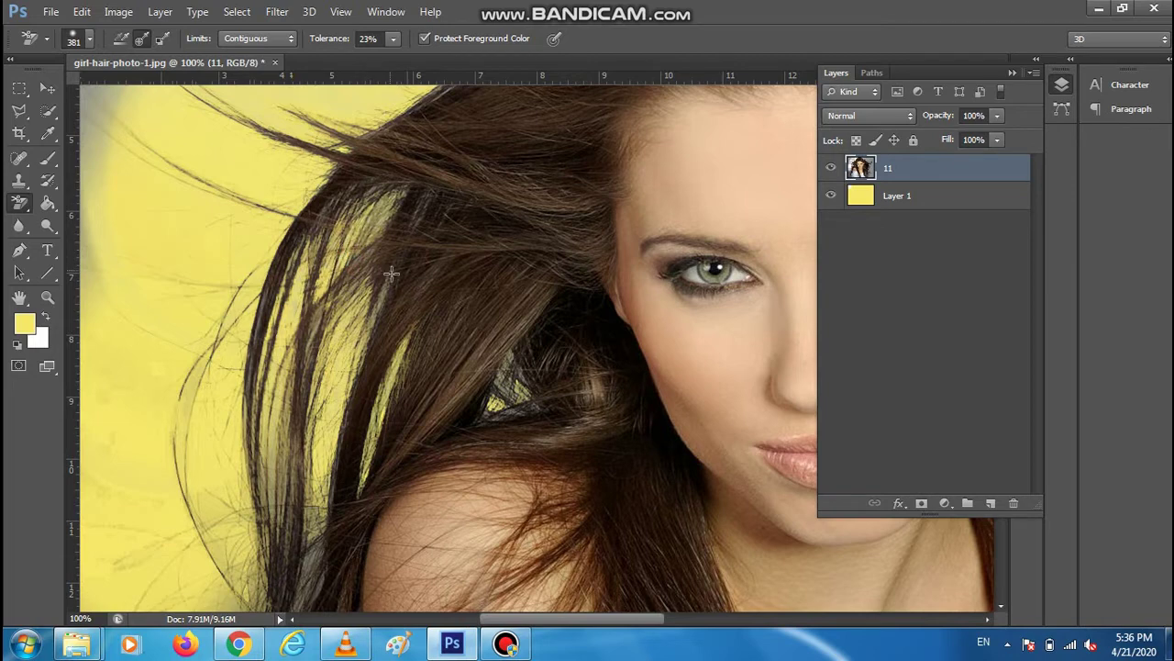
scroll(388, 270, "down", 2)
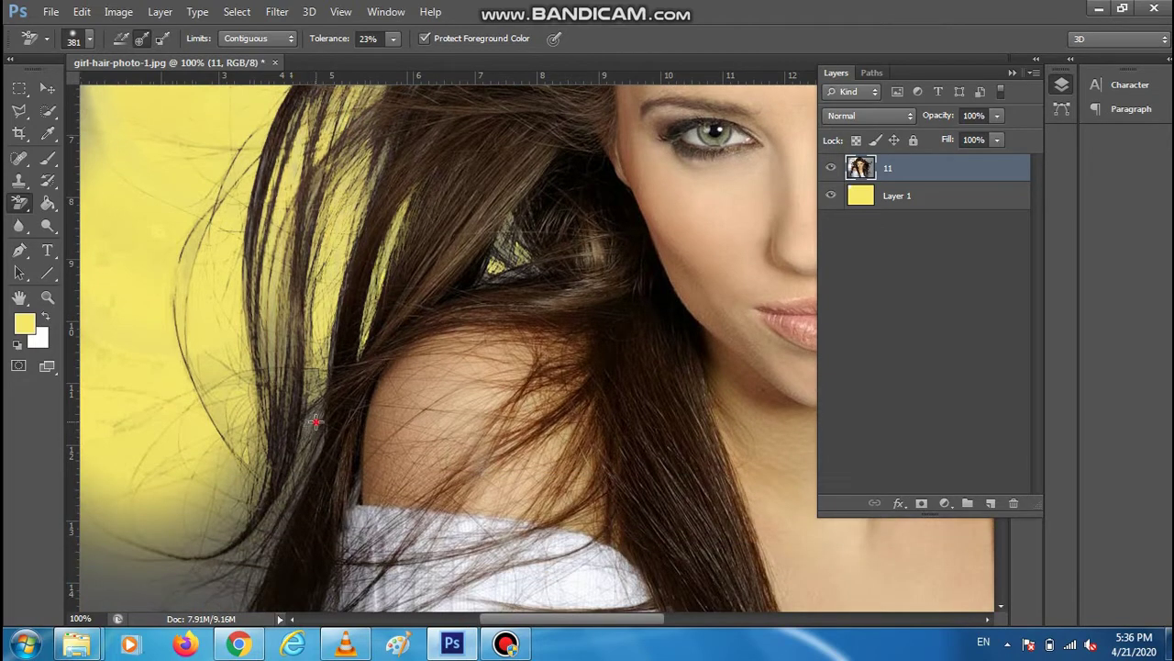
left_click_drag(310, 423, 315, 422)
key("ctrl+z")
left_click(319, 451)
Erase the grey further down the lower-left side beside the hair
scroll(317, 452, "down", 1)
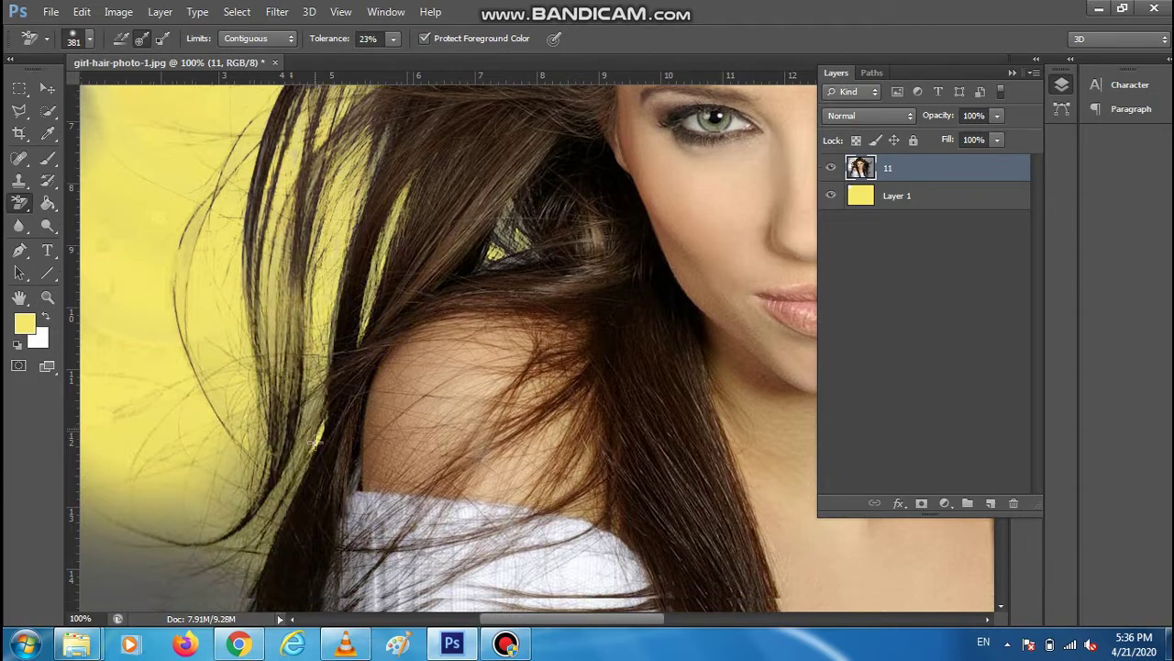
scroll(257, 457, "down", 2)
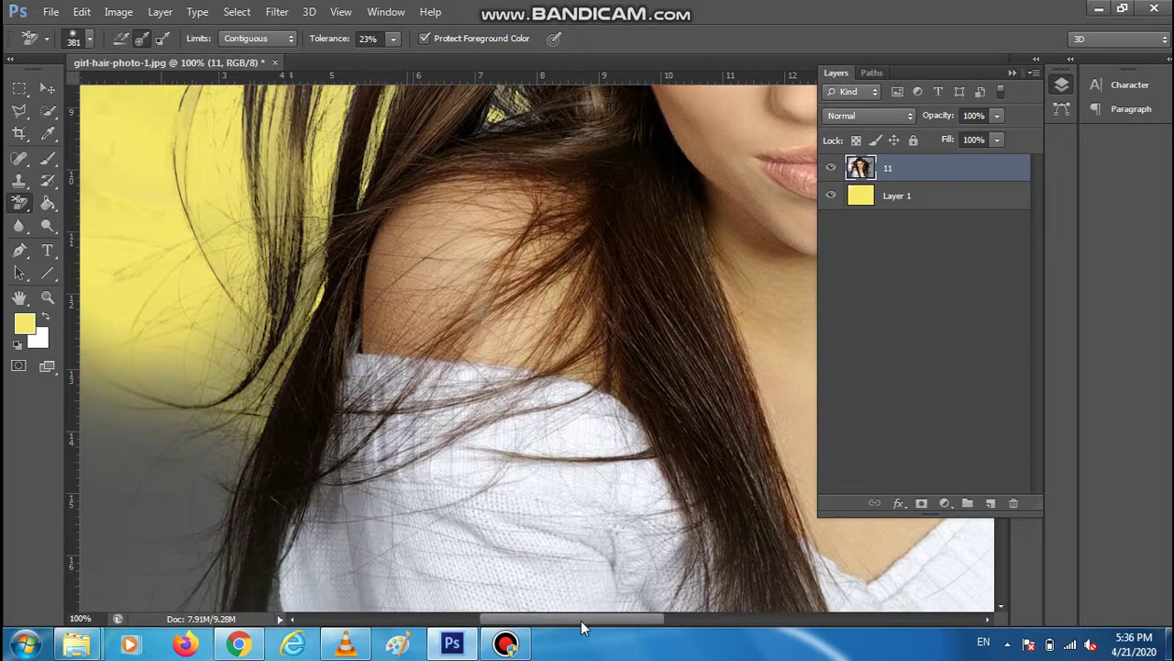
left_click_drag(581, 620, 465, 622)
left_click(604, 334)
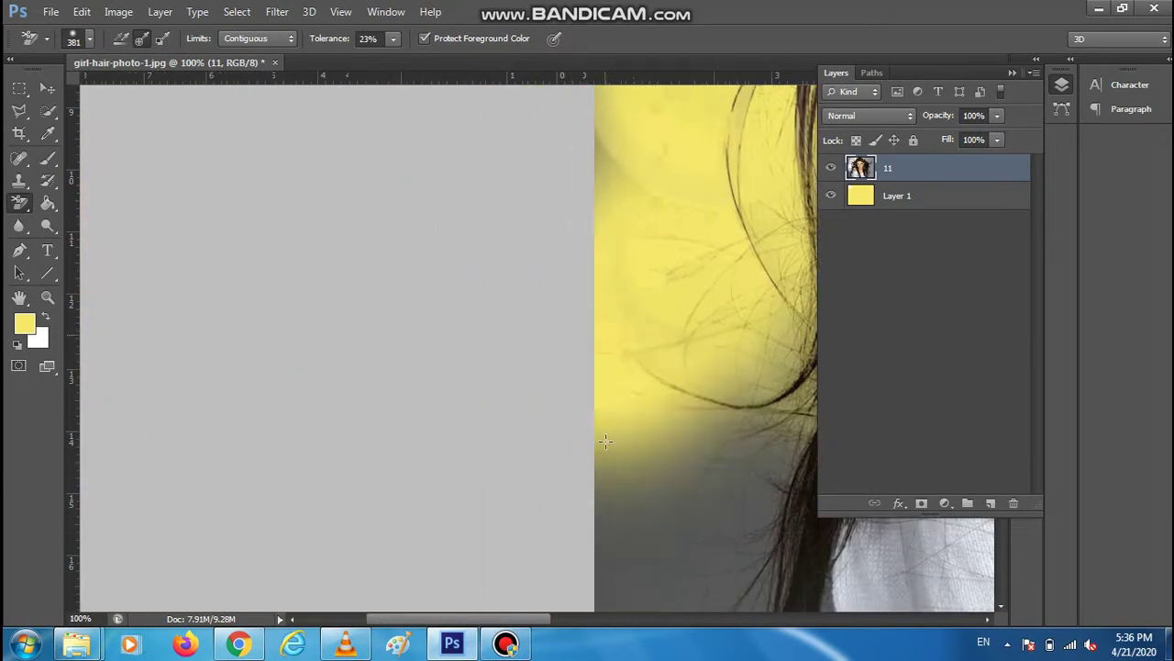
left_click(630, 505)
left_click(720, 566)
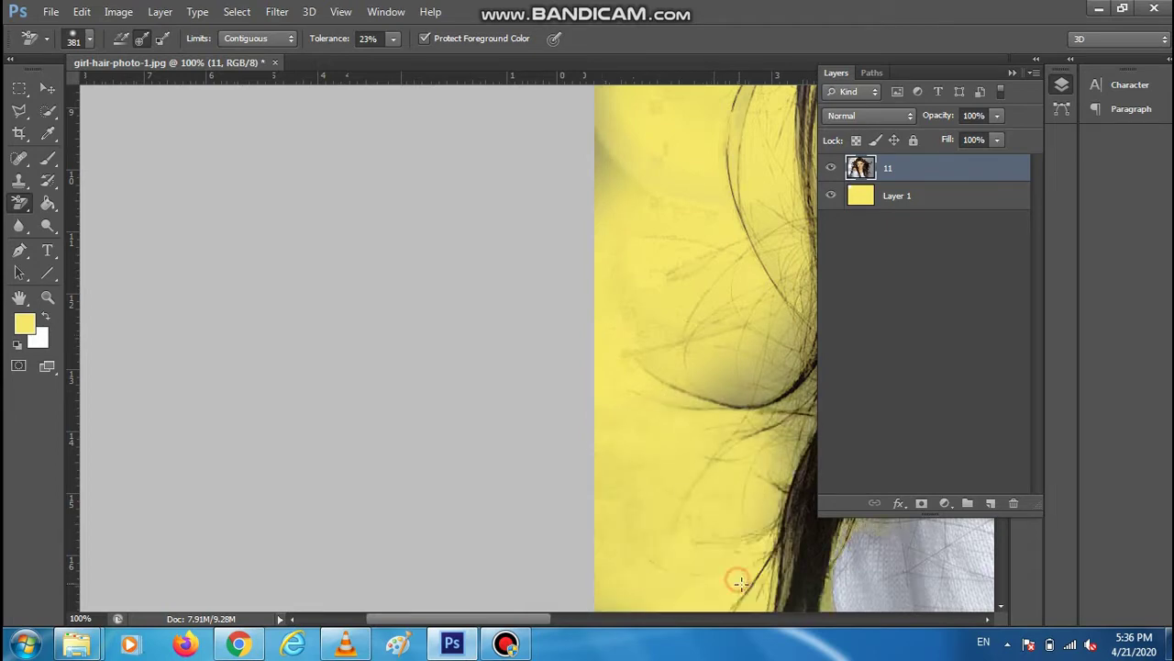
key("ctrl+0")
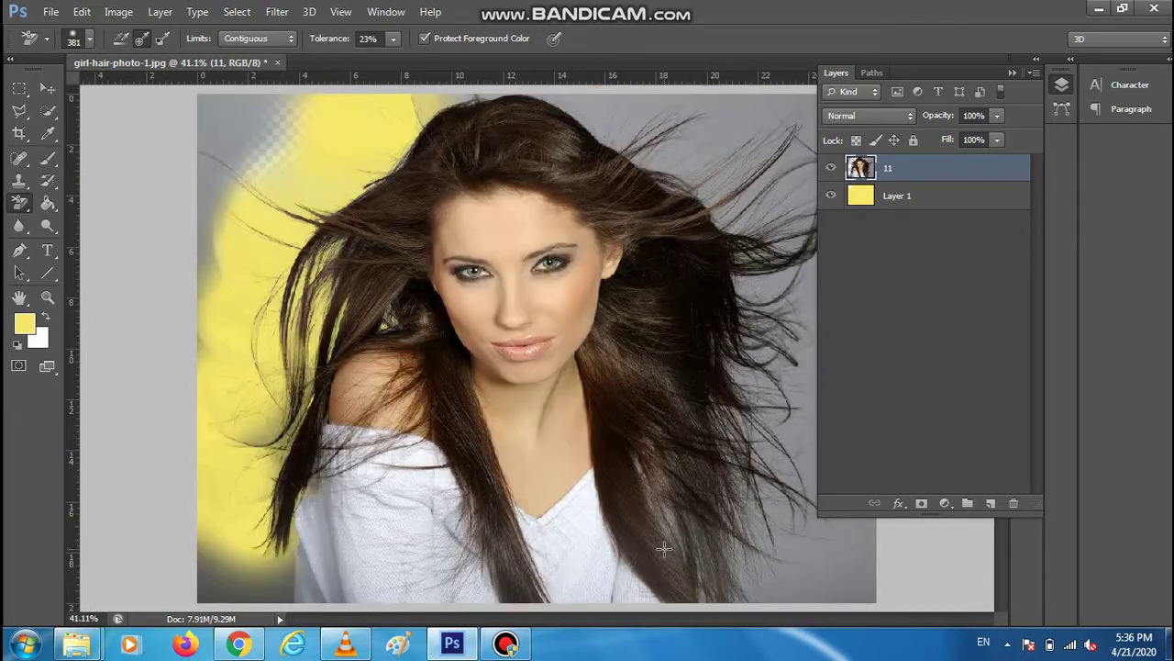
Erase leftover grey in the bottom-left and top-left corners and along the left edge
left_click_drag(254, 594, 235, 580)
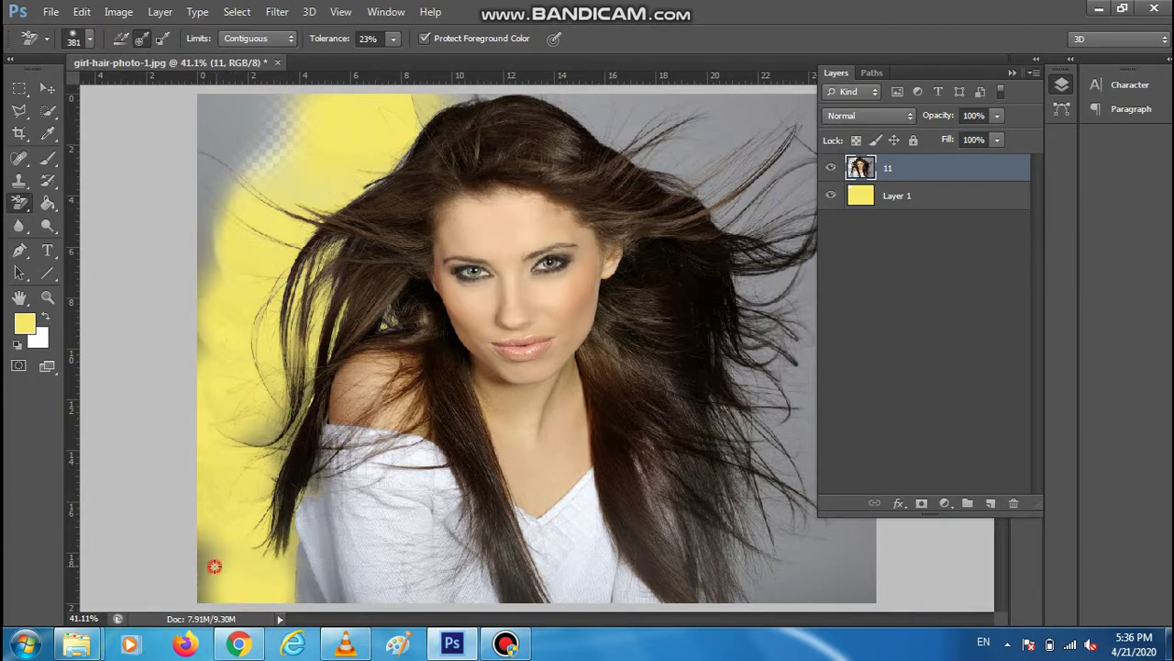
left_click(214, 566)
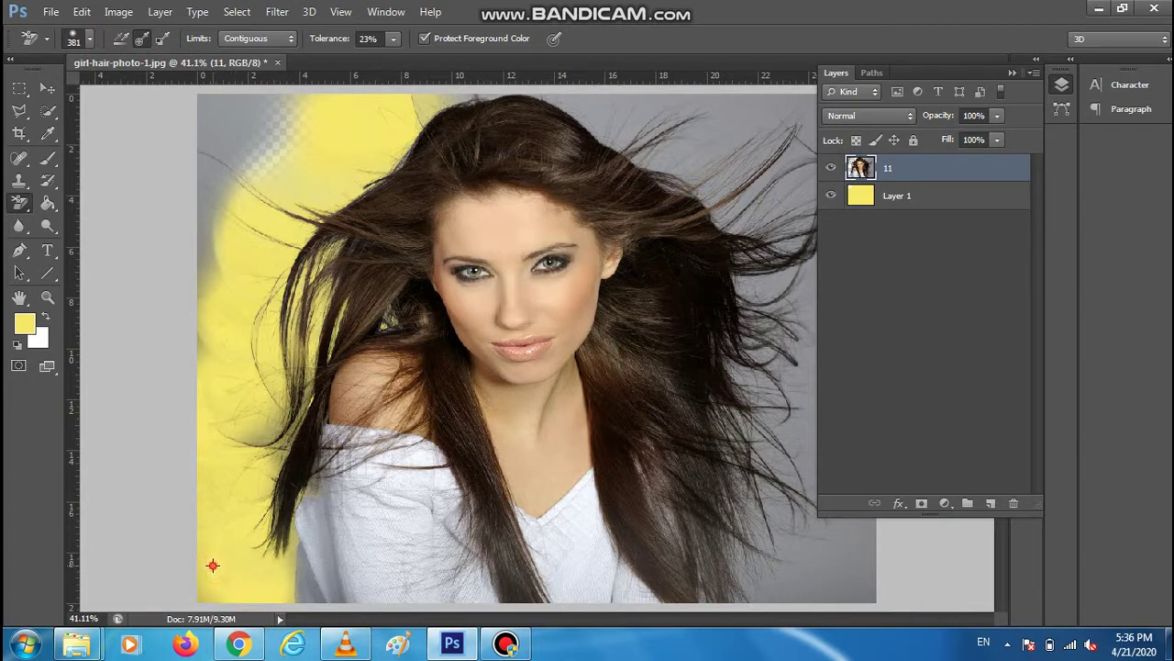
left_click(208, 137)
left_click(266, 111)
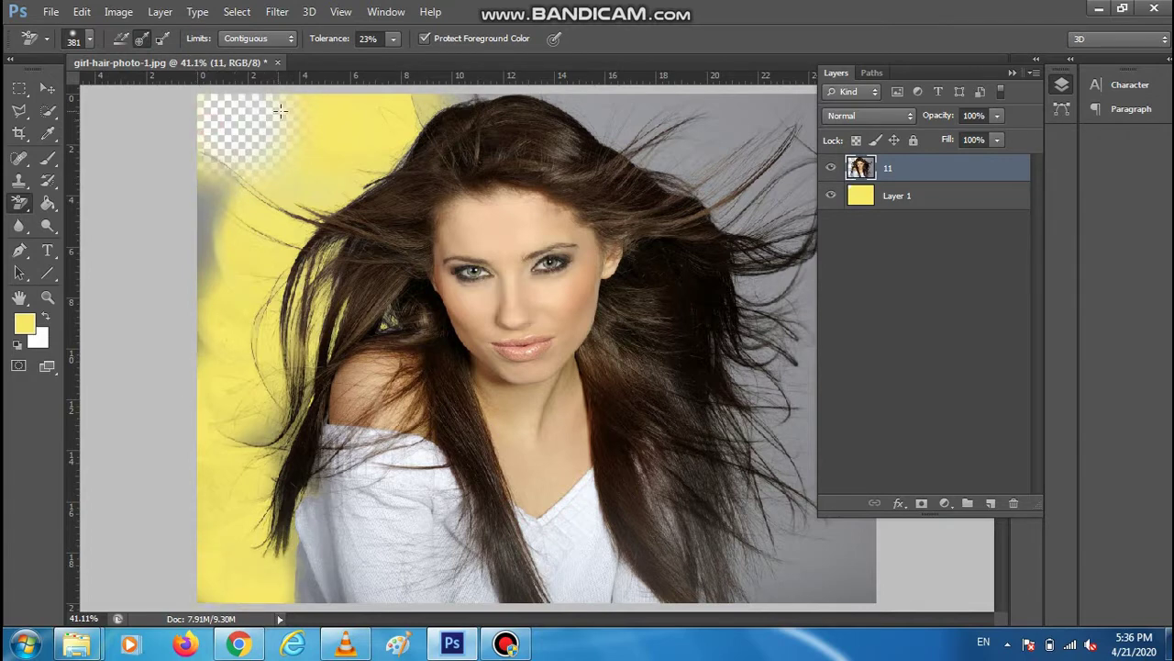
left_click(211, 228)
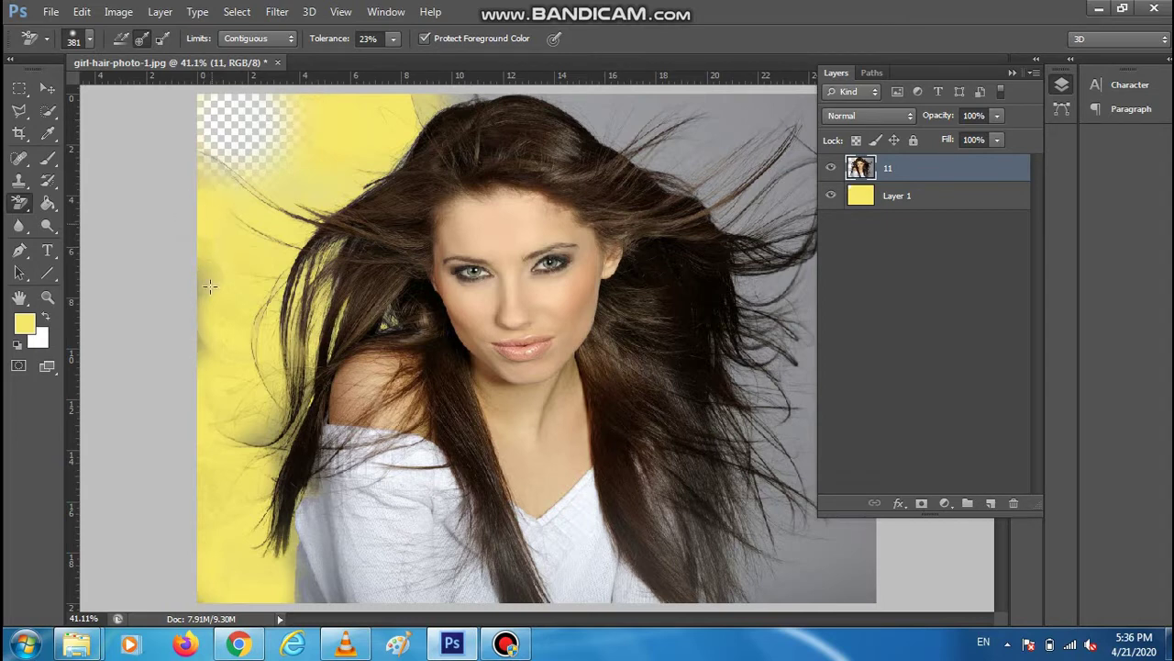
left_click(199, 292)
Erase the grey at the top-right corner and behind the top-right hair strands
left_click(1012, 72)
left_click(840, 110)
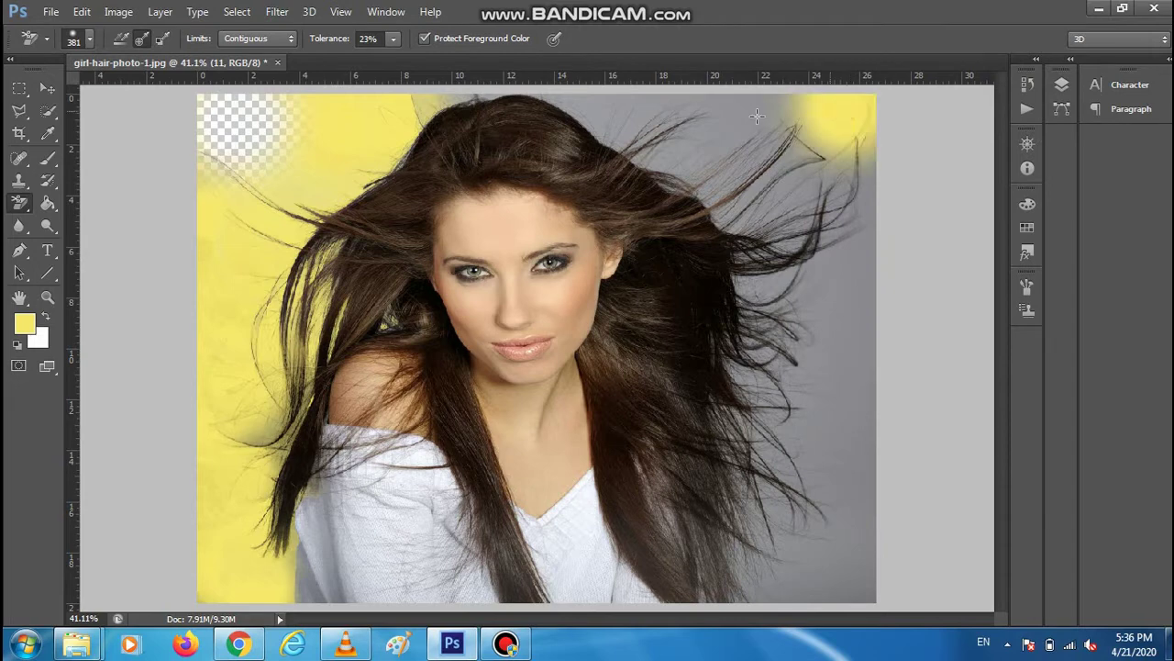
left_click_drag(757, 116, 765, 110)
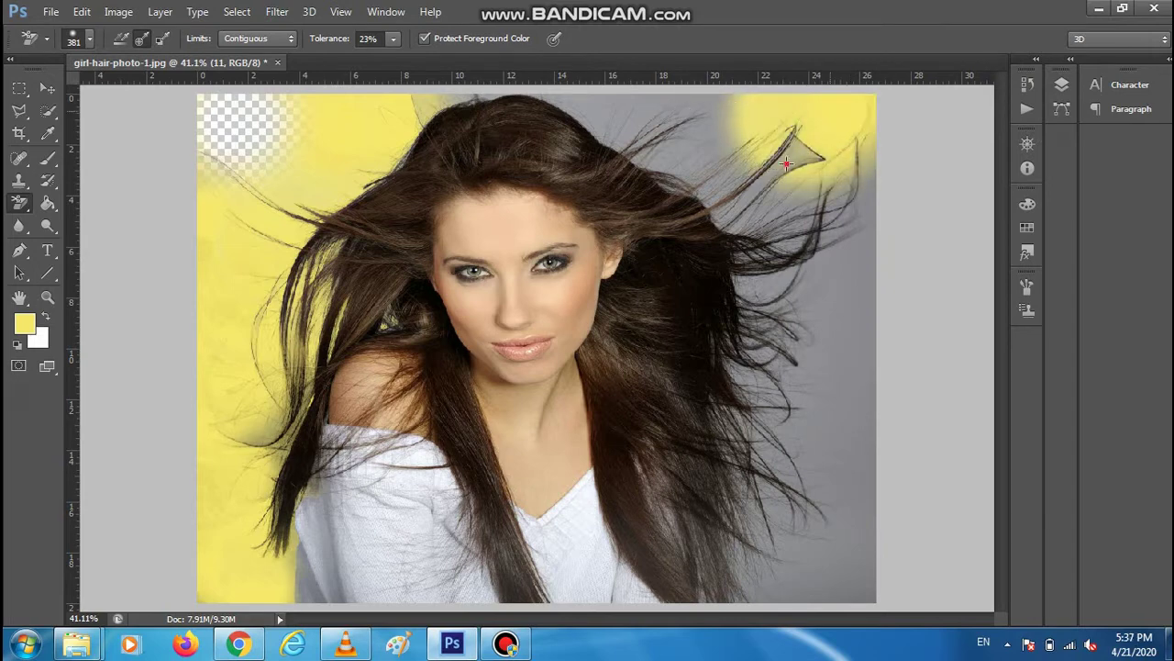
left_click_drag(787, 163, 728, 216)
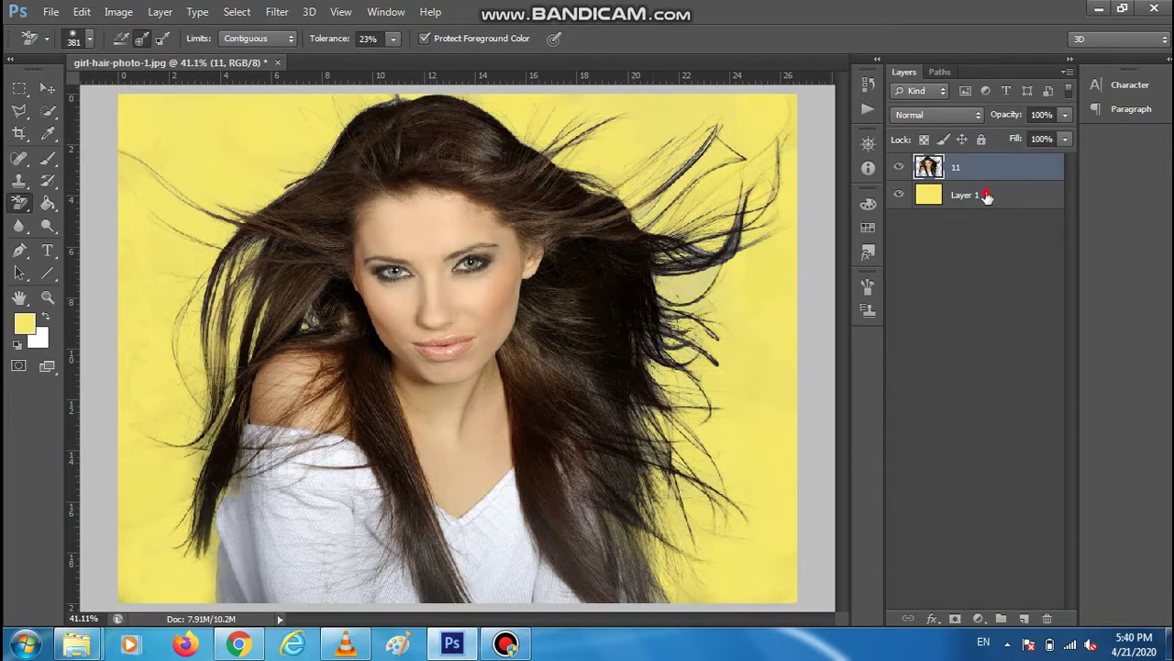
Recolour Layer 1 with Hue/Saturation at Hue +145, Saturation -6 for a light-blue backdrop
left_click(985, 192)
left_click(120, 11)
mouse_move(144, 56)
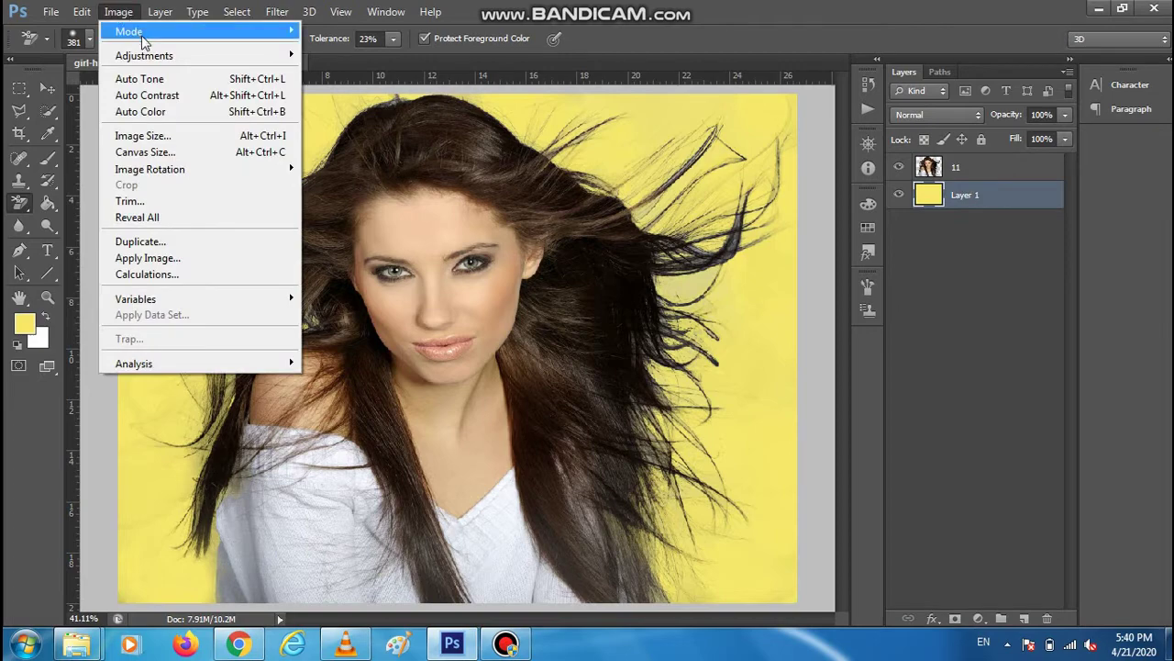
left_click(353, 144)
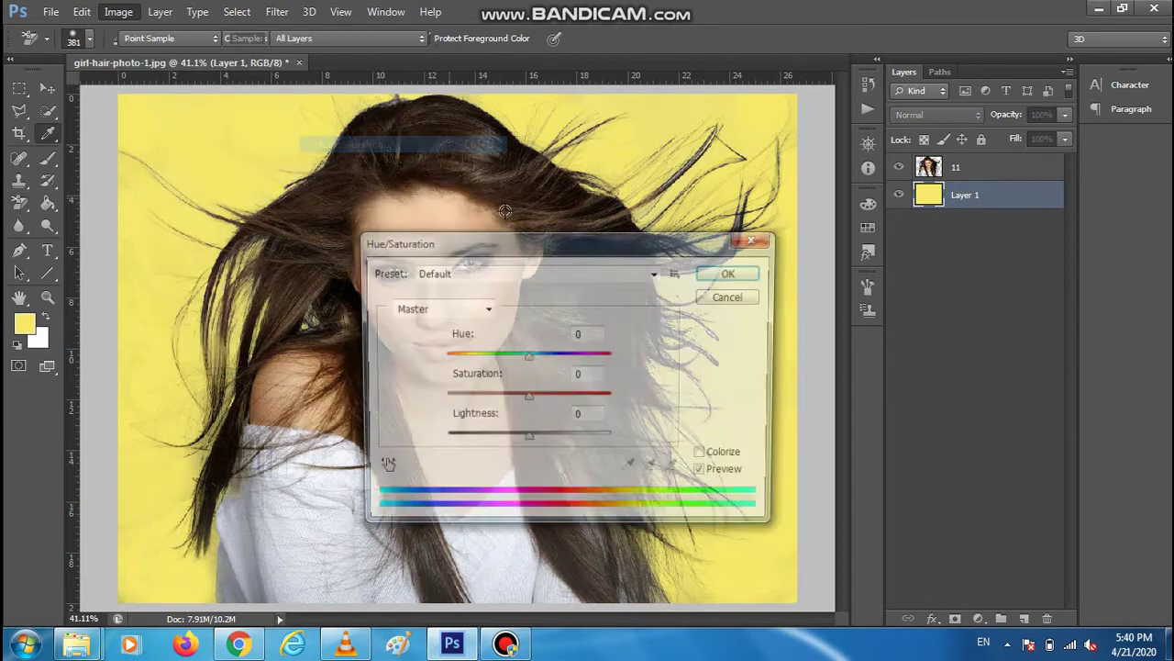
left_click_drag(670, 294, 996, 295)
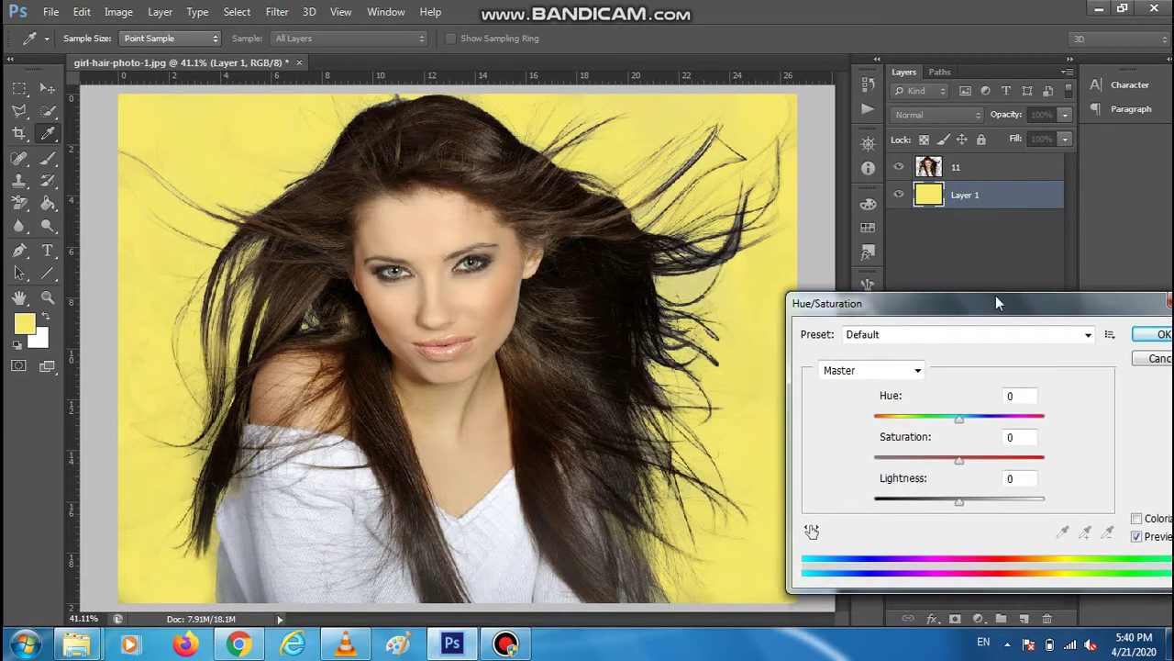
left_click_drag(947, 410, 861, 410)
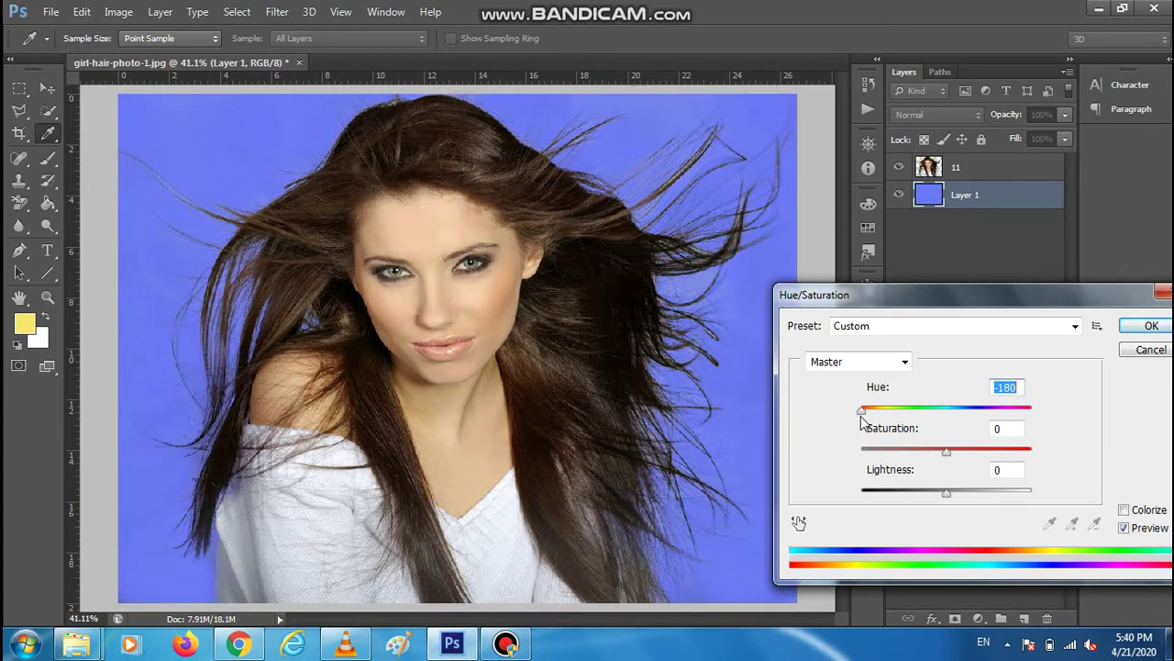
mouse_move(861, 412)
left_mouse_down()
mouse_move(1027, 414)
mouse_move(1018, 411)
left_mouse_up()
mouse_move(949, 451)
left_mouse_down()
mouse_move(862, 459)
mouse_move(1053, 457)
mouse_move(951, 450)
left_mouse_up()
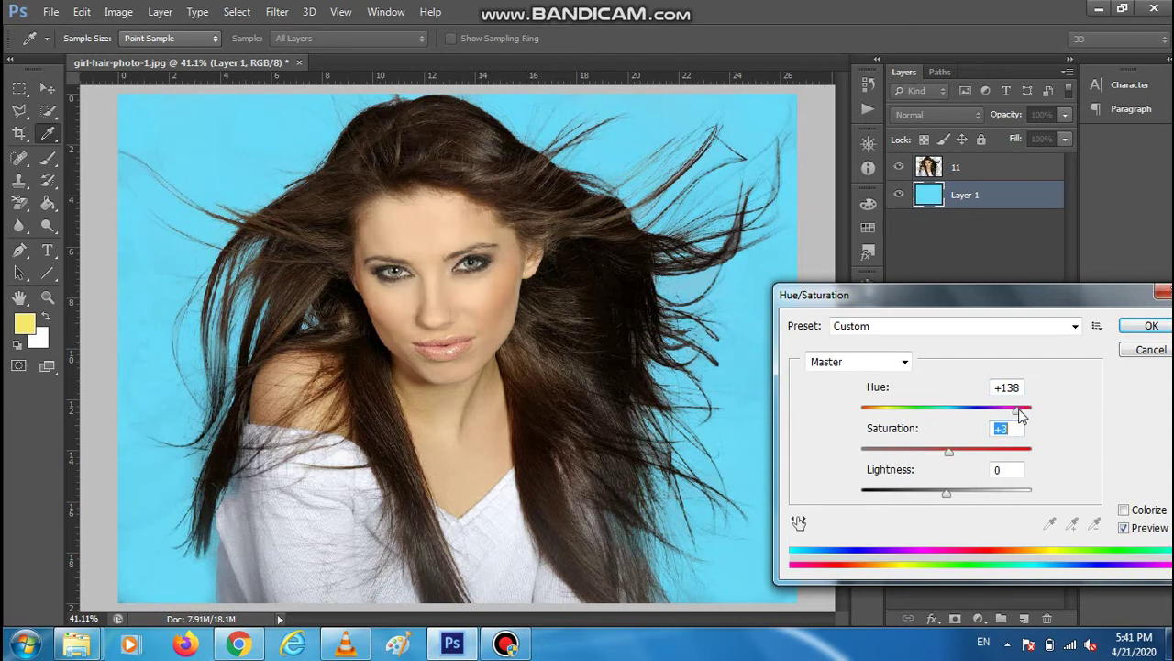
mouse_move(1021, 415)
left_mouse_down()
mouse_move(998, 415)
mouse_move(1020, 413)
left_mouse_up()
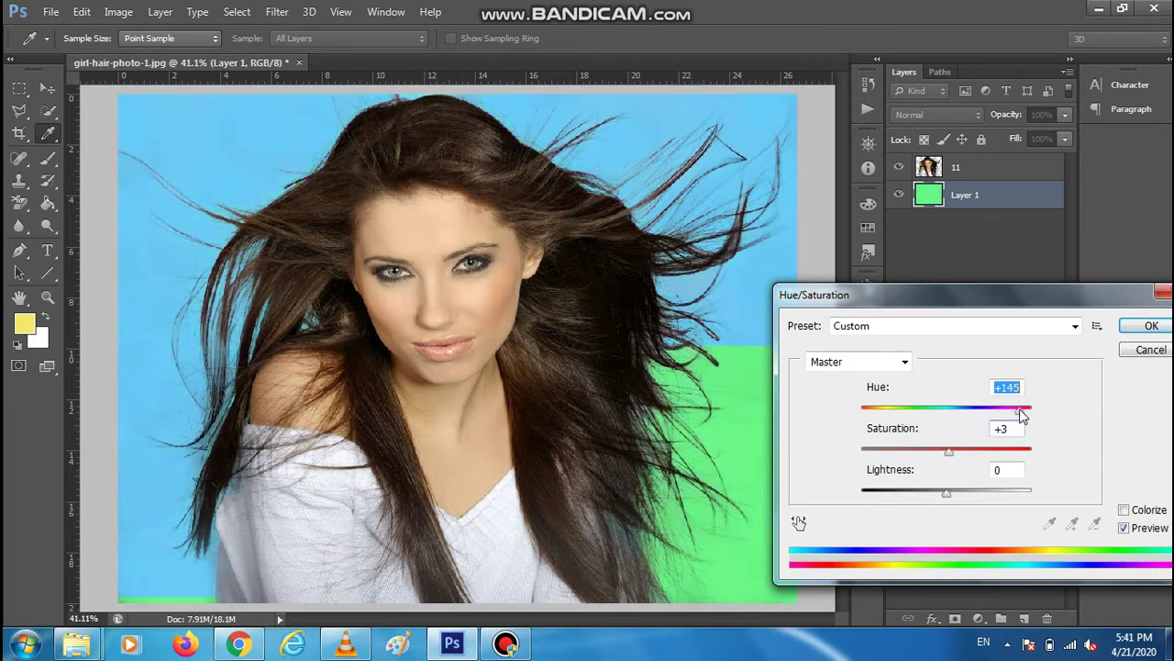
left_click_drag(950, 453, 940, 453)
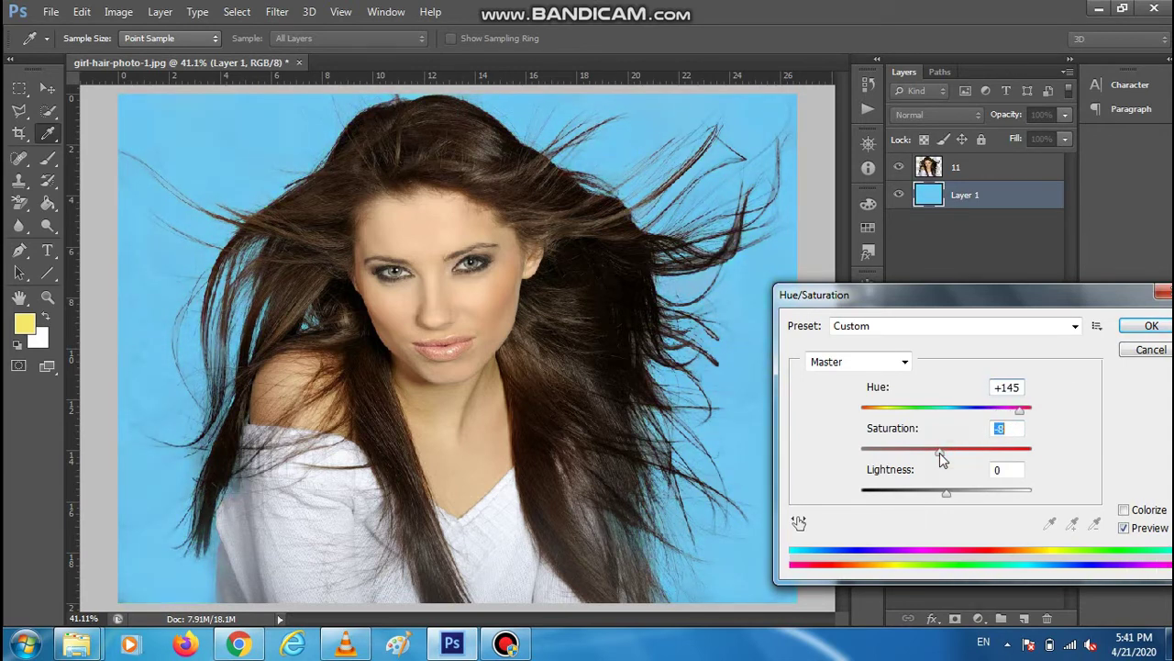
left_click_drag(957, 296, 660, 256)
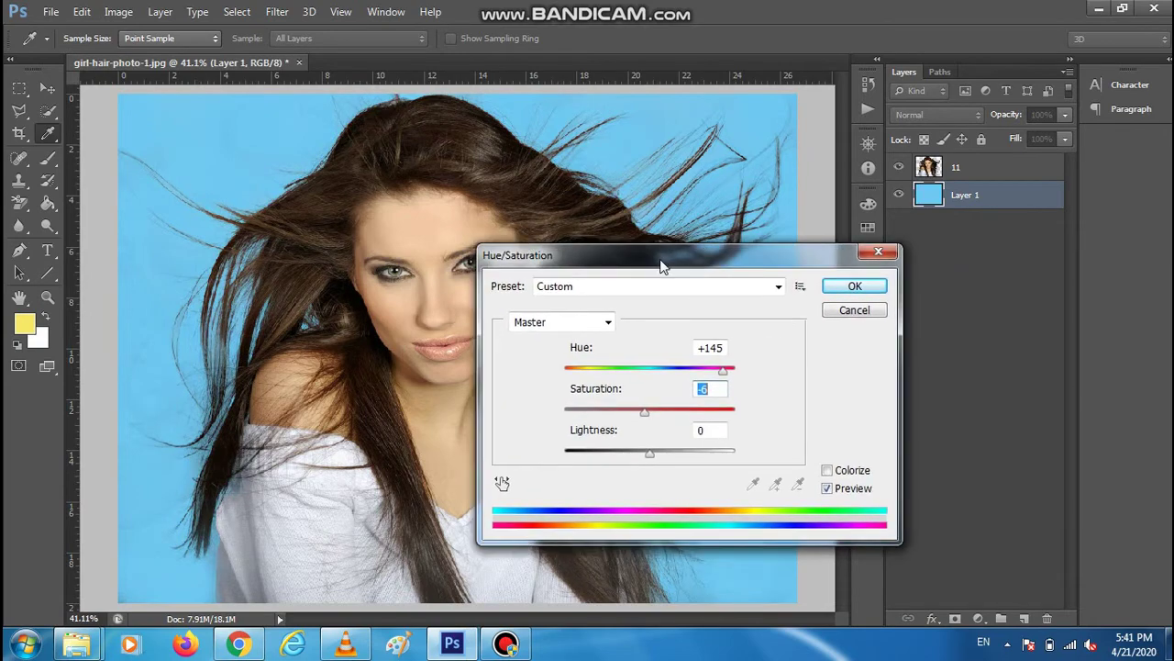
left_click(855, 287)
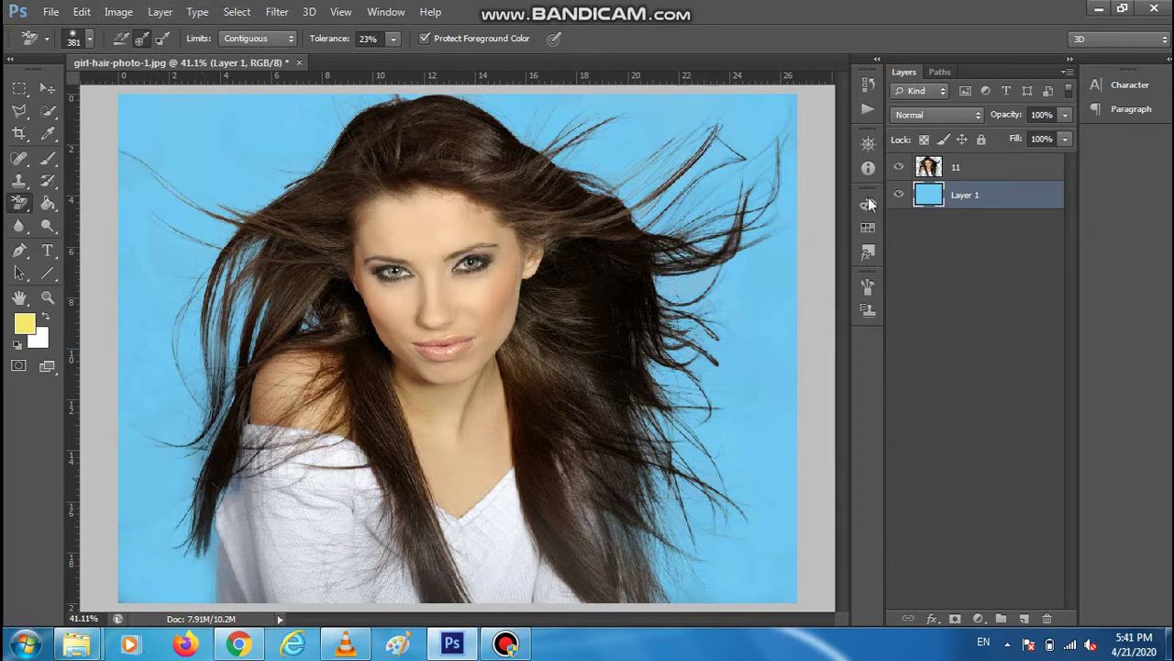
Toggle Layer 1's visibility to preview the cutout on transparency, leaving the blue backdrop visible
left_click(899, 195)
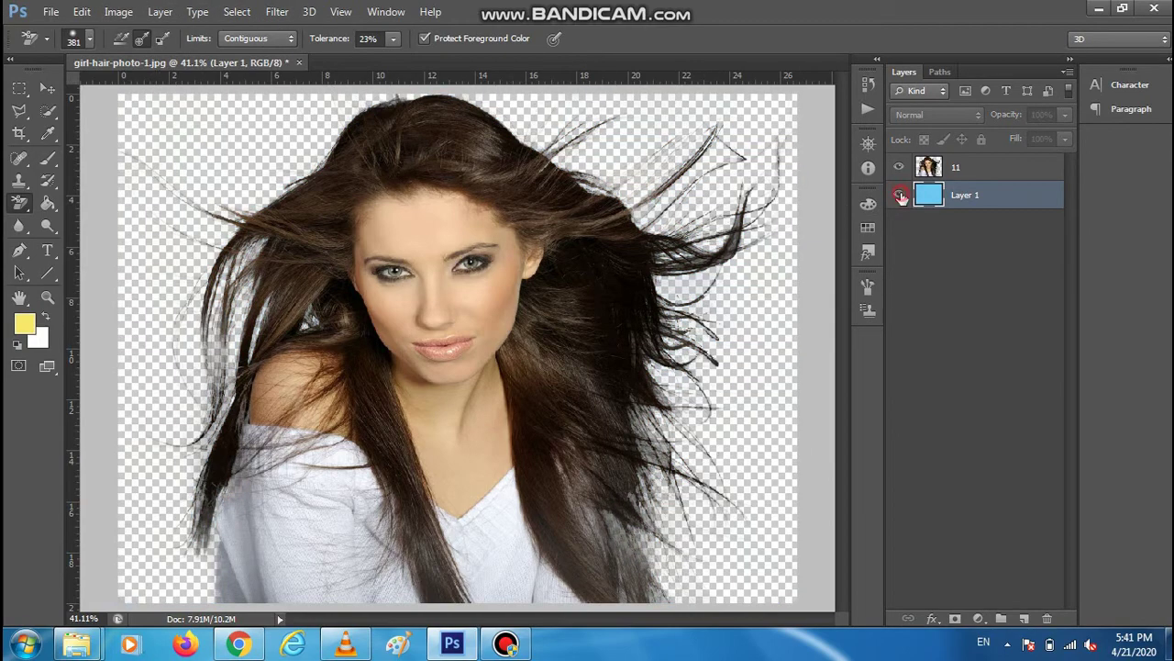
left_click(901, 195)
left_click(900, 194)
left_click(900, 194)
left_click(51, 11)
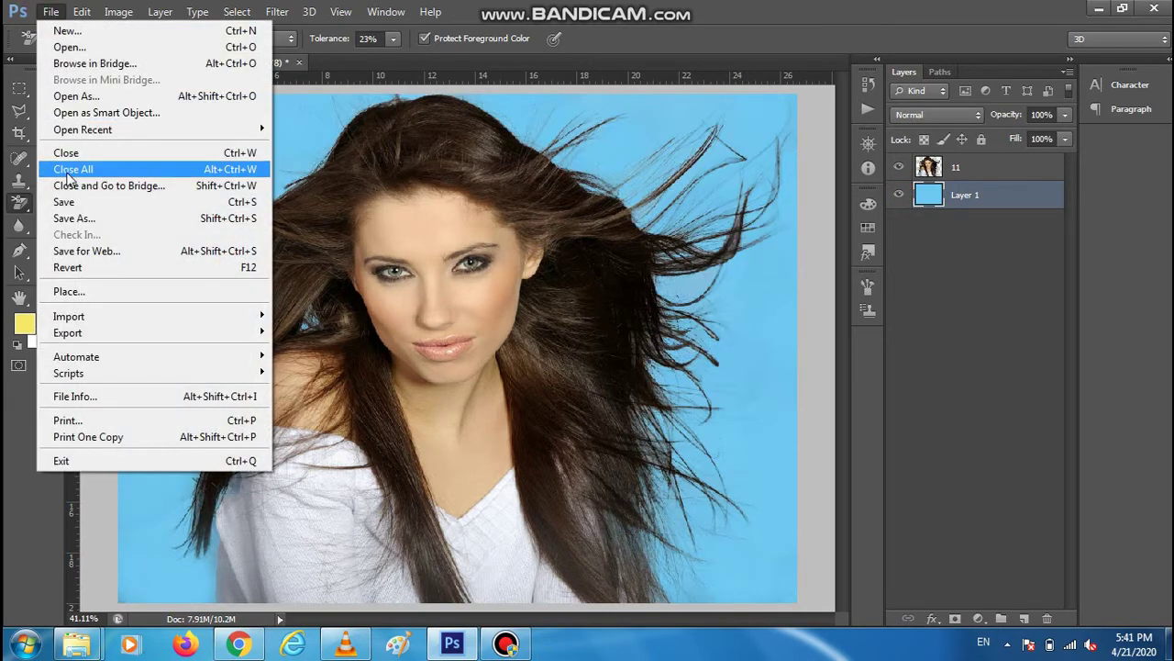
Save a PNG copy named HAIR GIRL to the Desktop with default PNG options
left_click(72, 218)
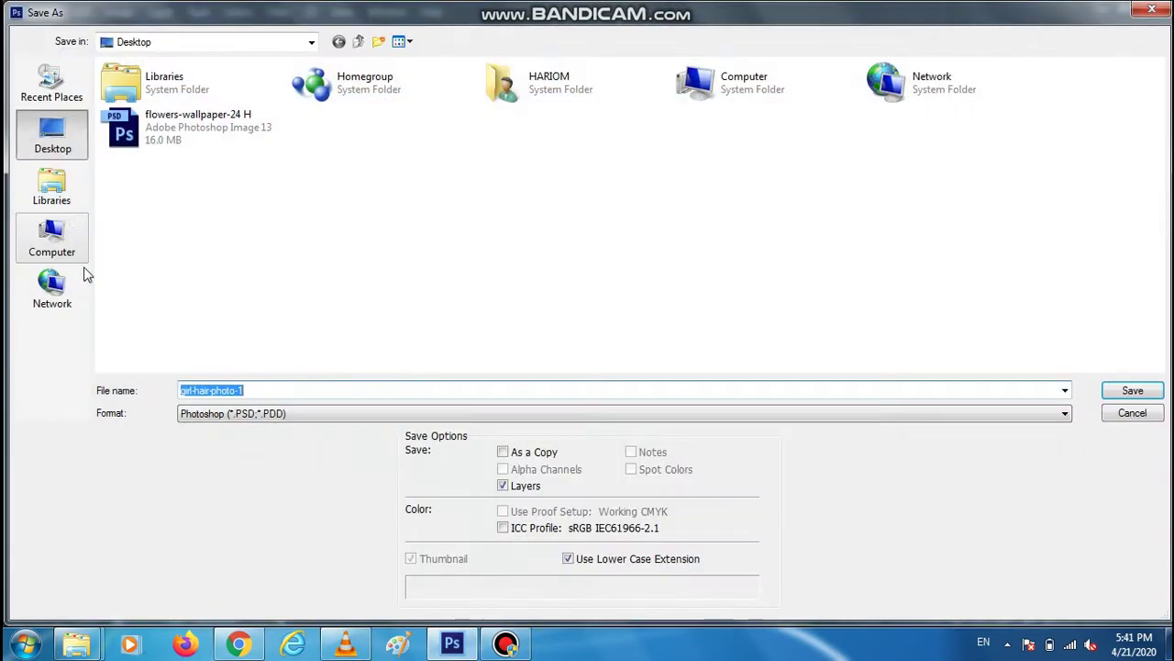
left_click(220, 417)
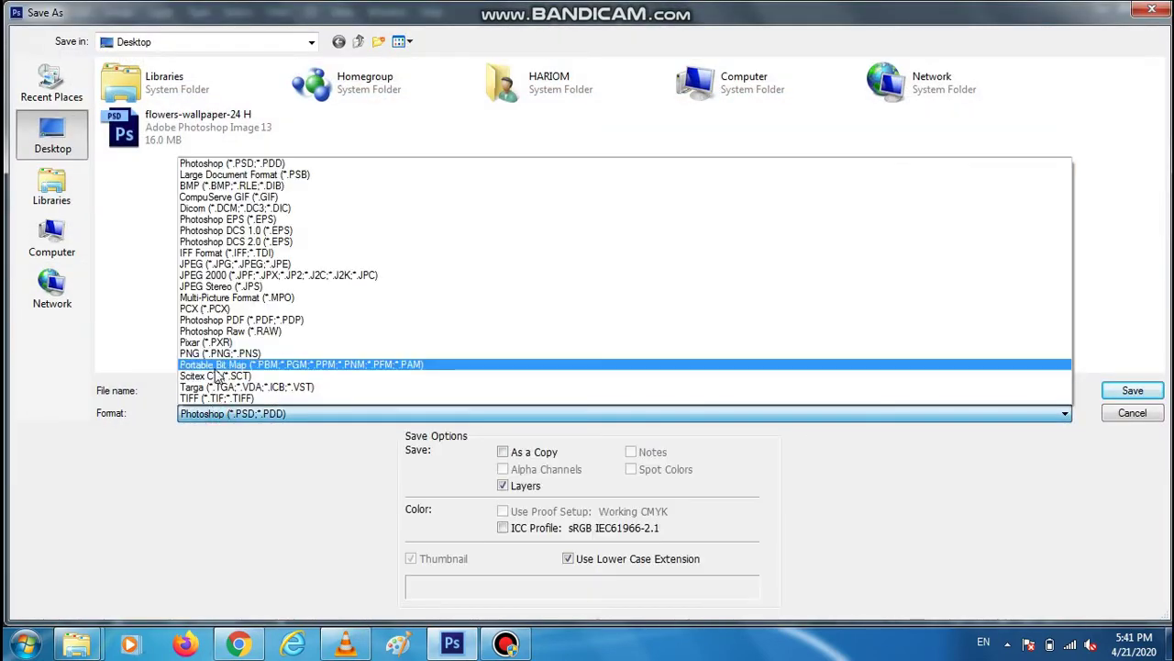
left_click(245, 355)
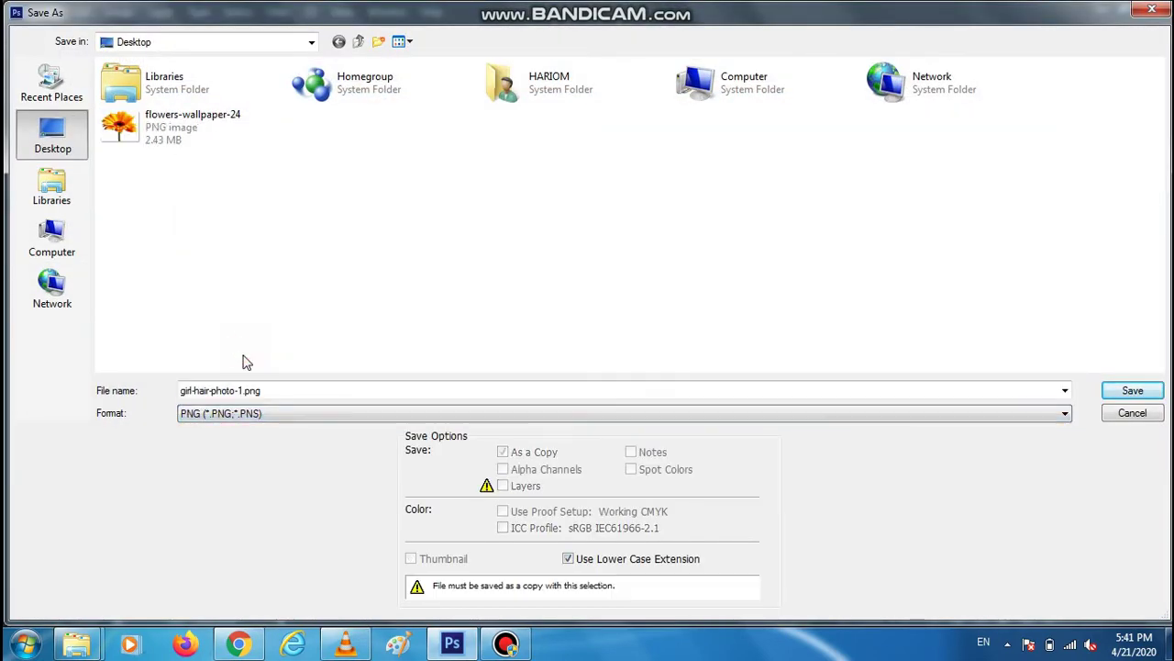
double_click(312, 389)
type("HA")
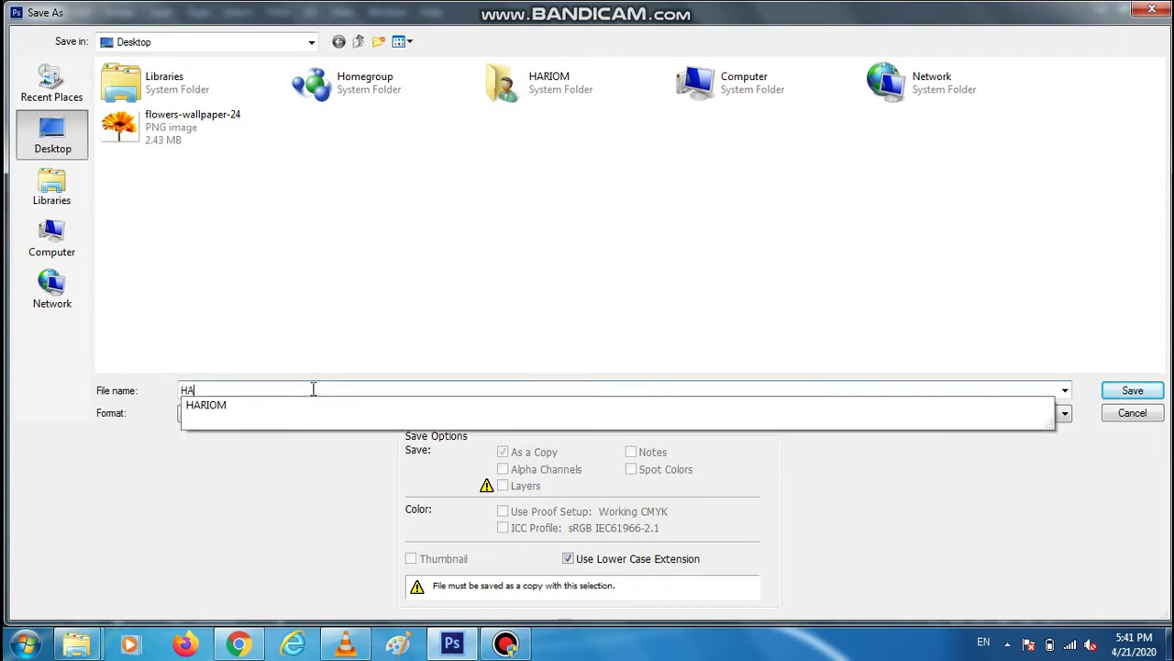
type("IR GIRL")
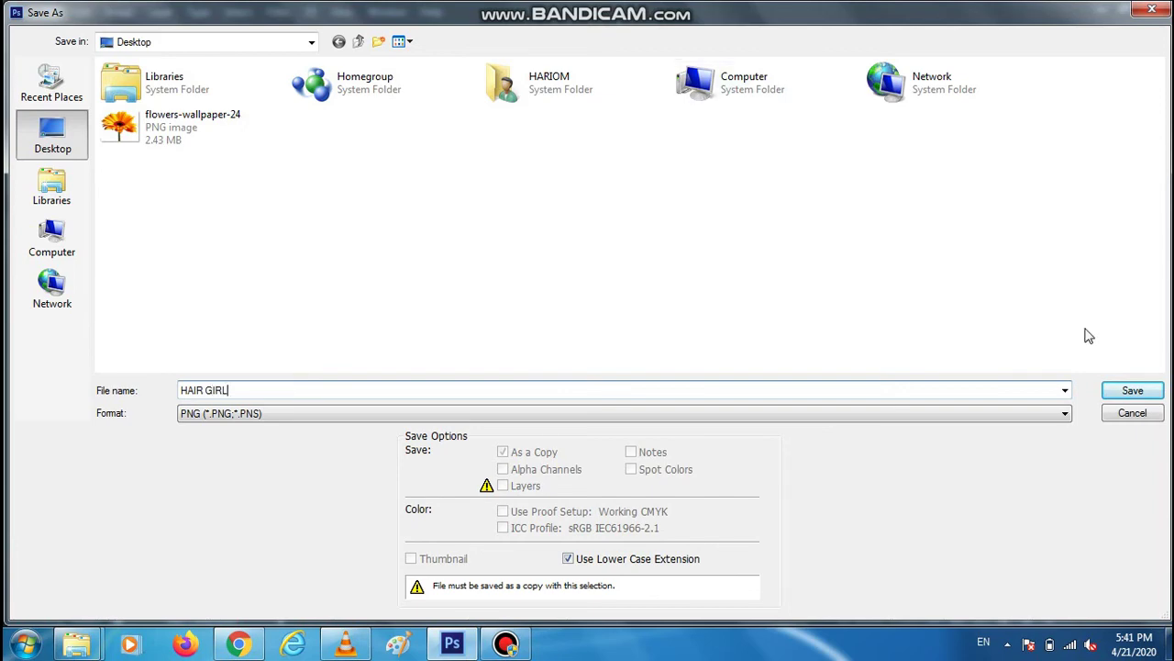
left_click(1121, 390)
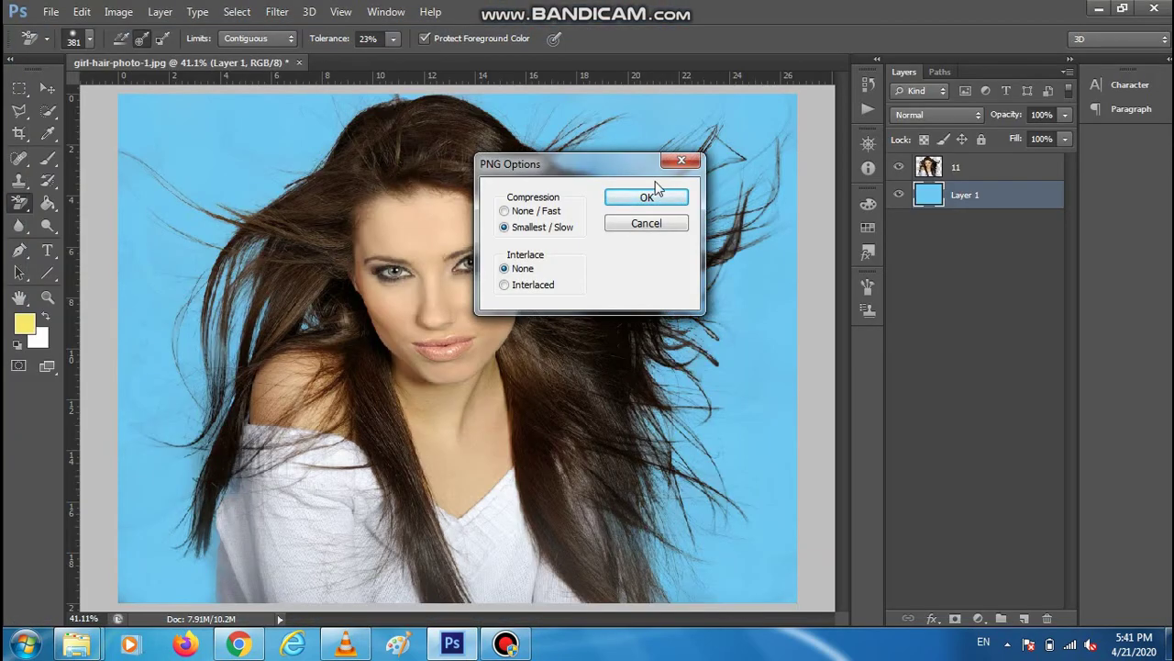
left_click(647, 198)
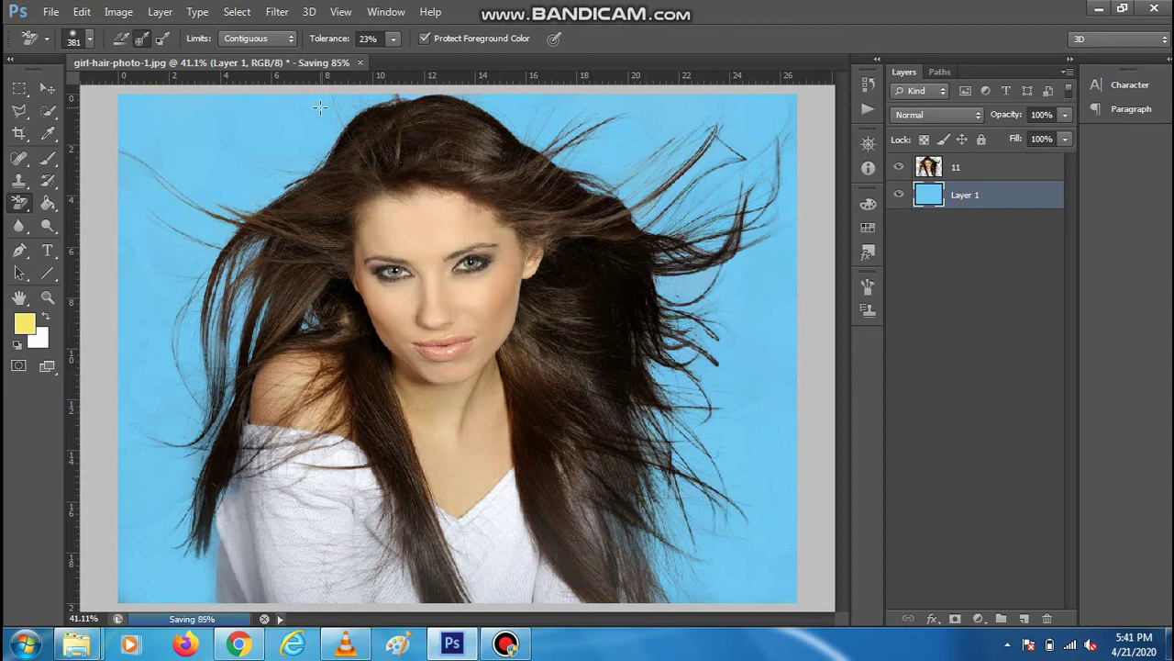